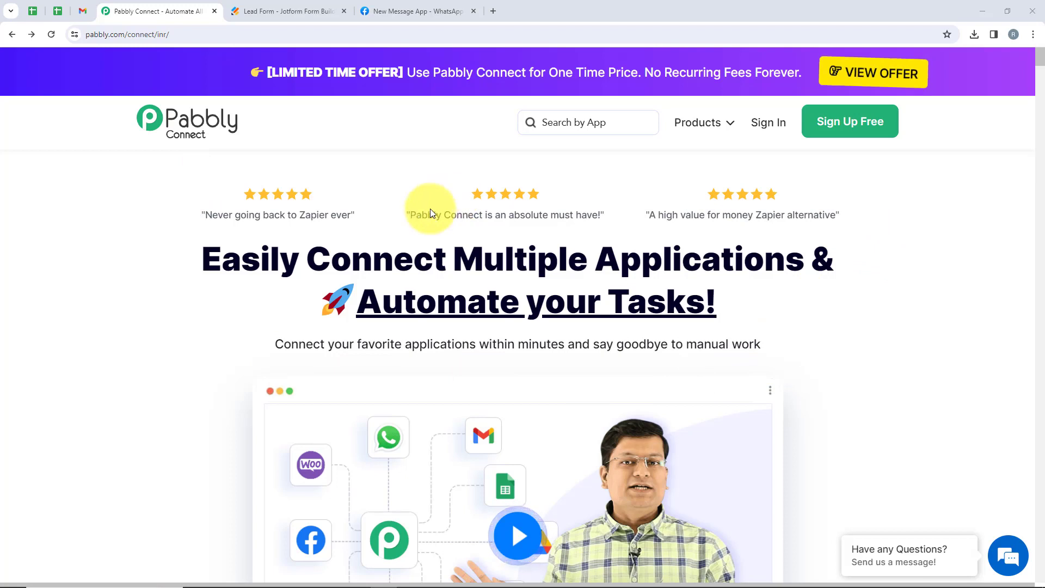
# Sign in to Pabbly and launch Pabbly Connect in a new tab from the All Pabbly Apps page.
pyautogui.click(137, 37)
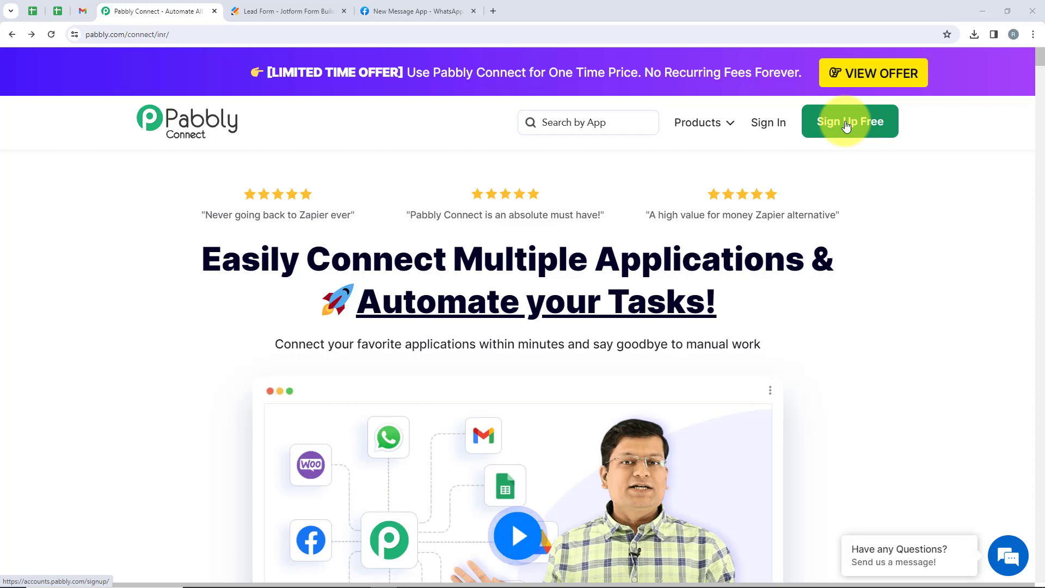
pyautogui.click(761, 148)
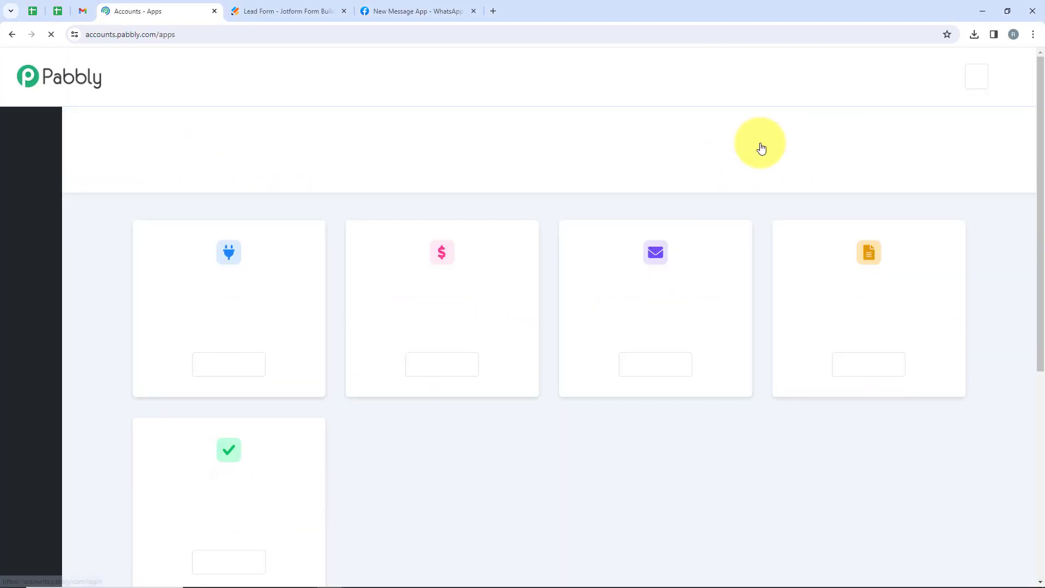
pyautogui.moveTo(262, 141); pyautogui.dragTo(135, 133)
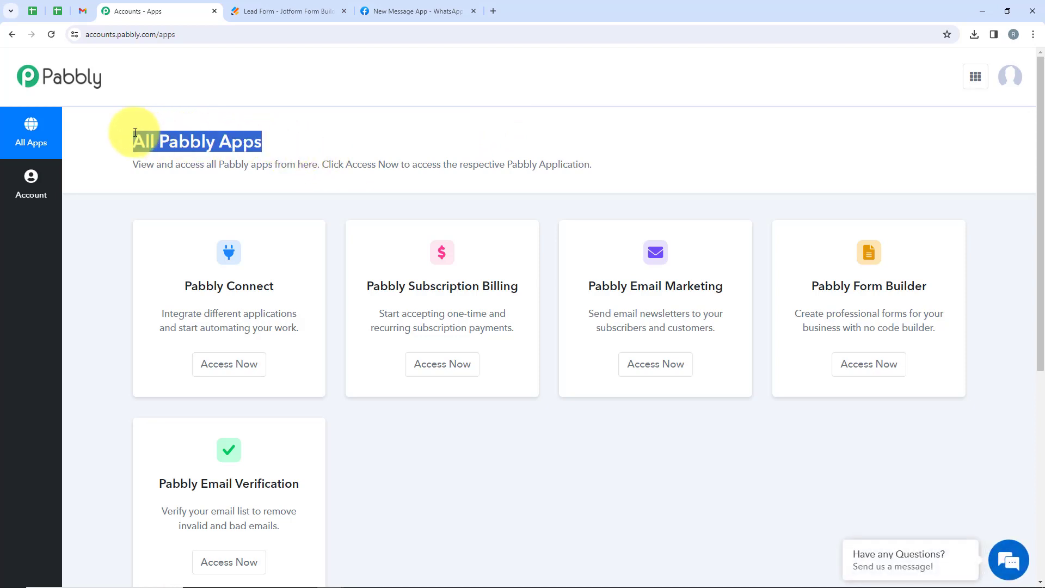
pyautogui.scroll(-1, 446, 176)
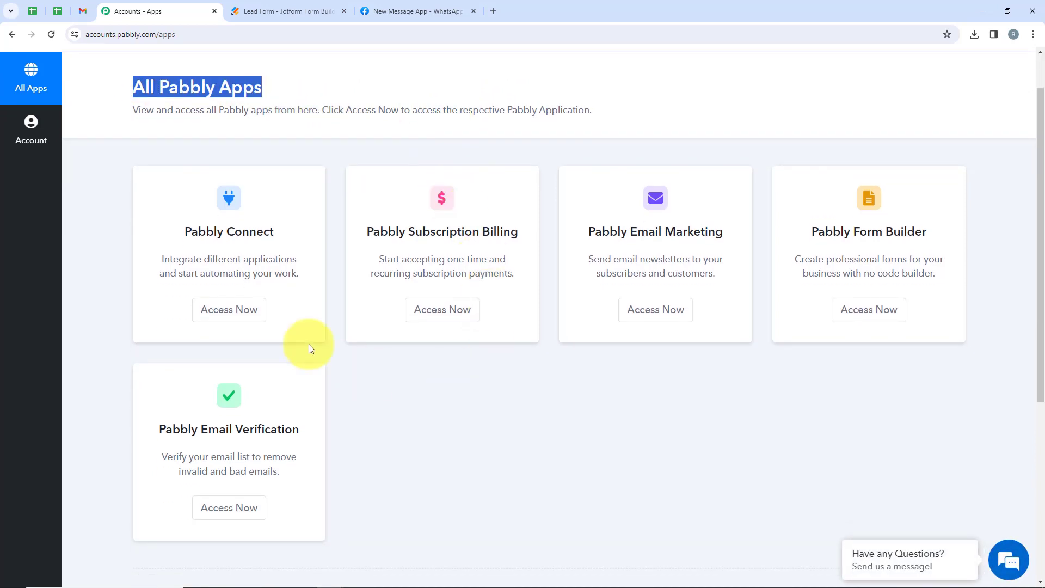
pyautogui.scroll(1, 620, 387)
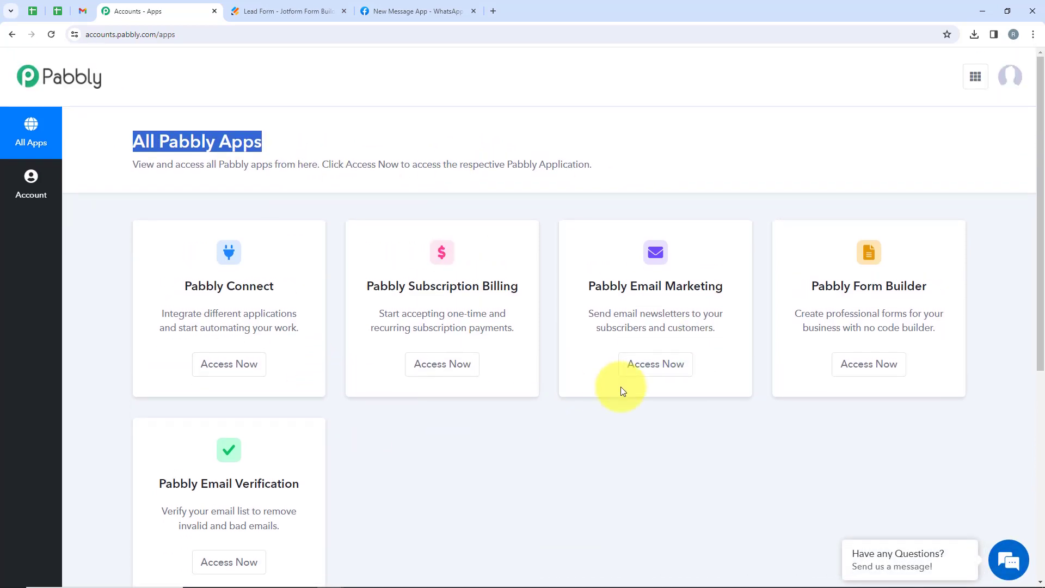
pyautogui.moveTo(276, 291); pyautogui.dragTo(184, 288)
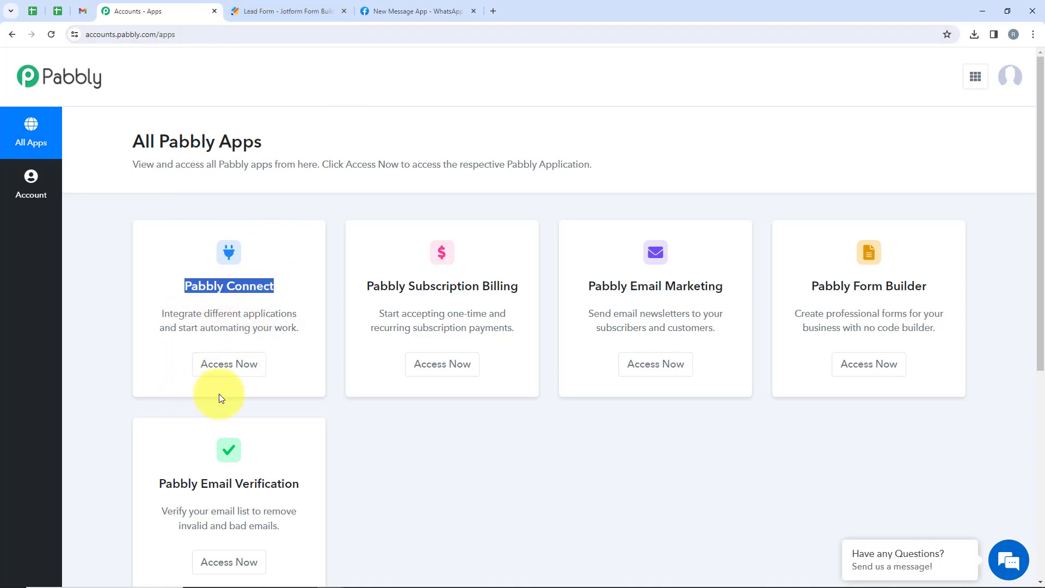
pyautogui.click(223, 376)
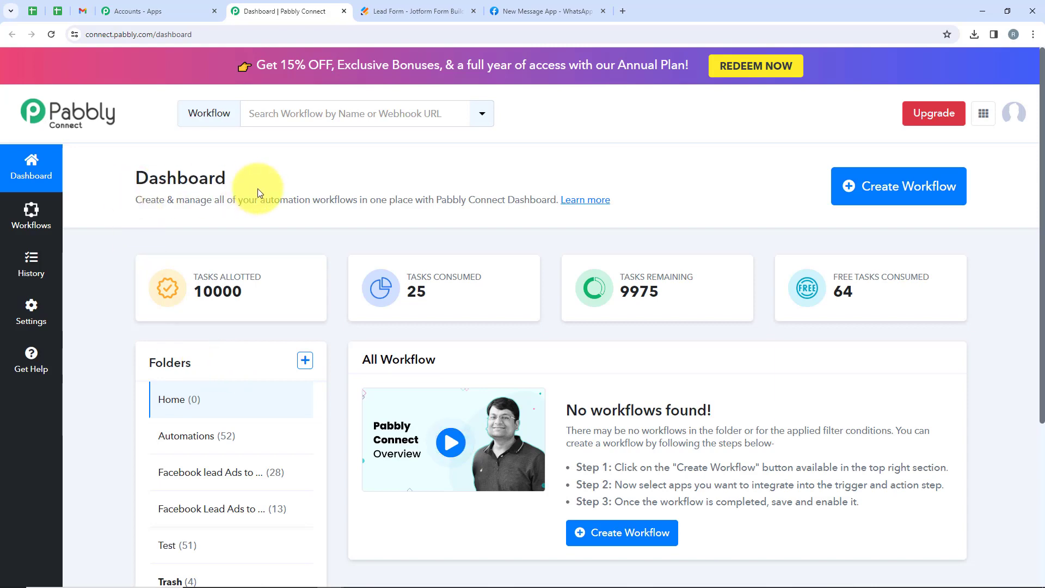
# Create workflow 'How to Send Automated WhatsApp Message on Jotform Submissions' in the Automations folder.
pyautogui.moveTo(257, 189); pyautogui.dragTo(121, 191)
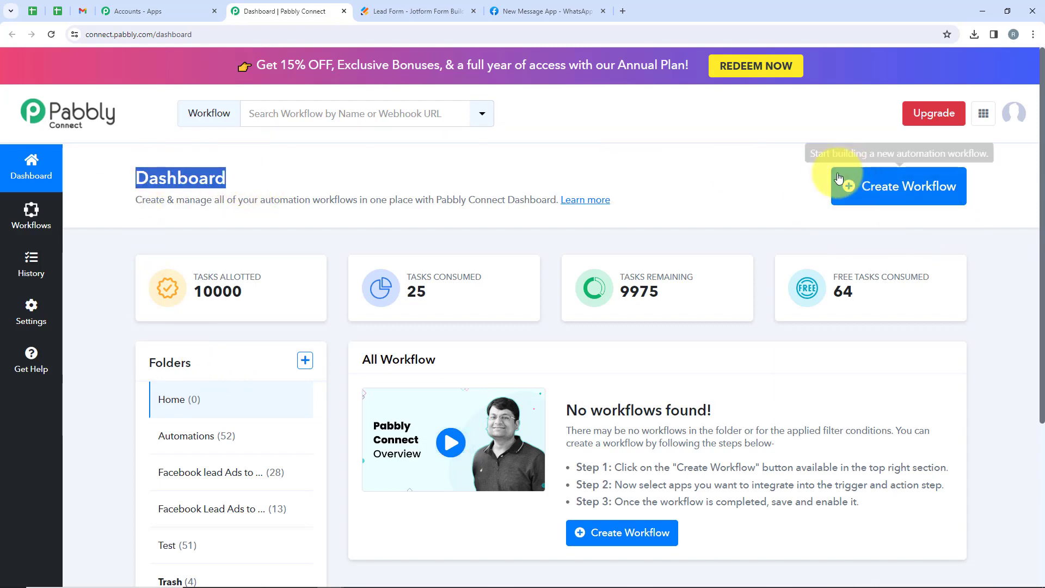
pyautogui.click(879, 186)
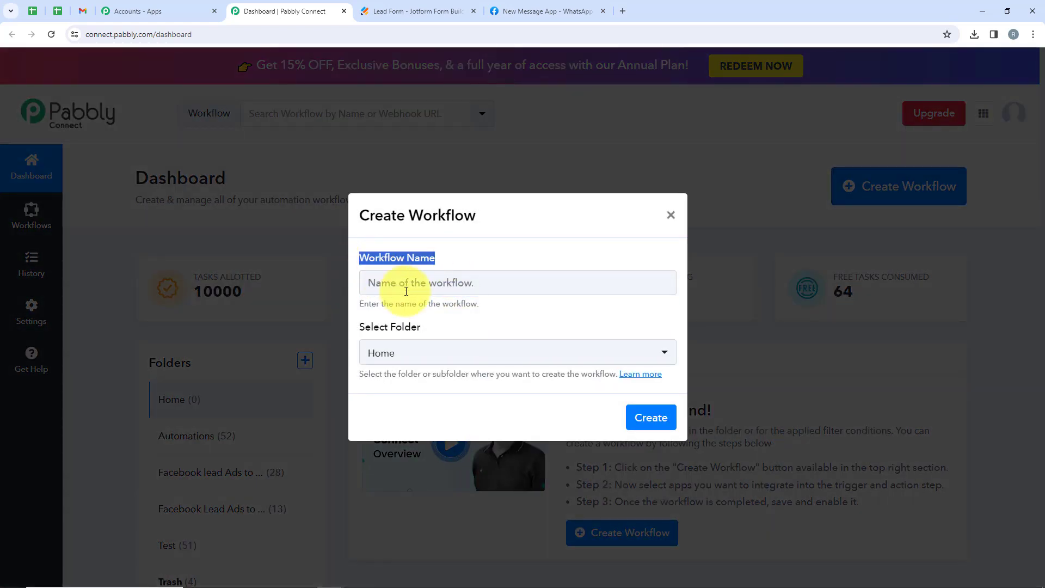
pyautogui.click(405, 330)
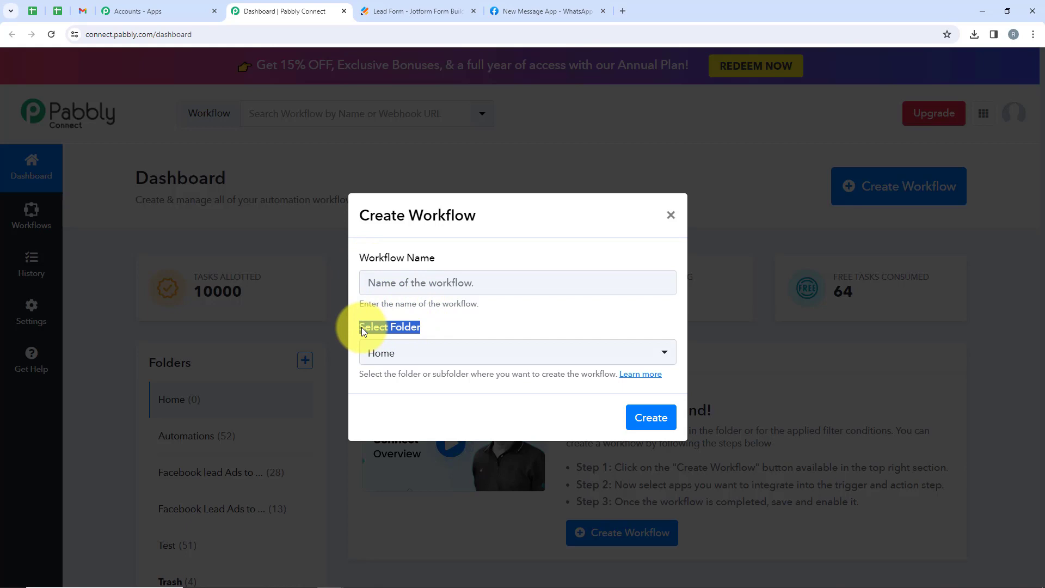
pyautogui.moveTo(363, 327); pyautogui.dragTo(359, 328)
pyautogui.click(479, 353)
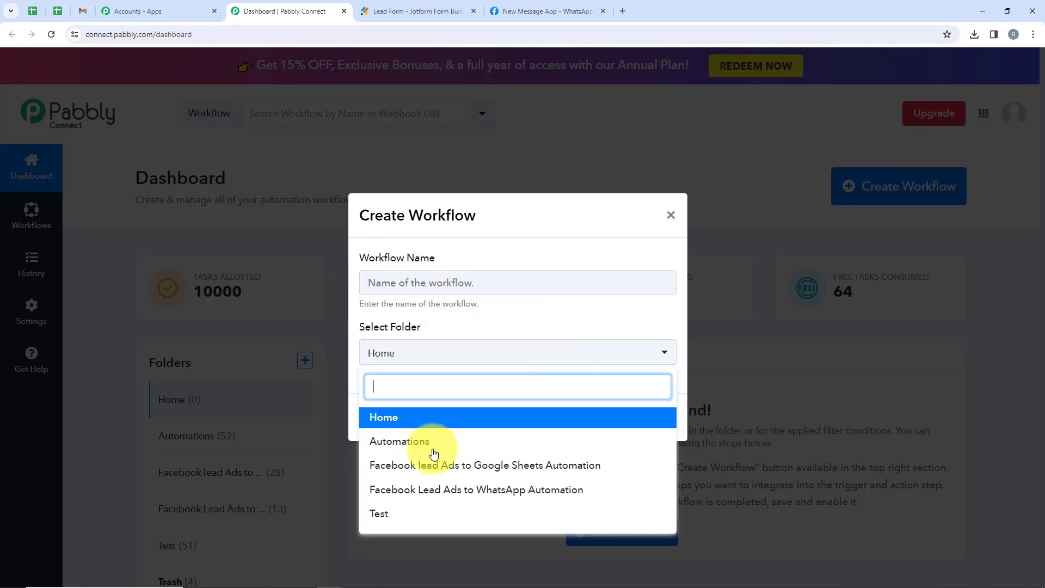
pyautogui.click(406, 440)
pyautogui.click(418, 283)
pyautogui.hotkey('ctrl', 'v')
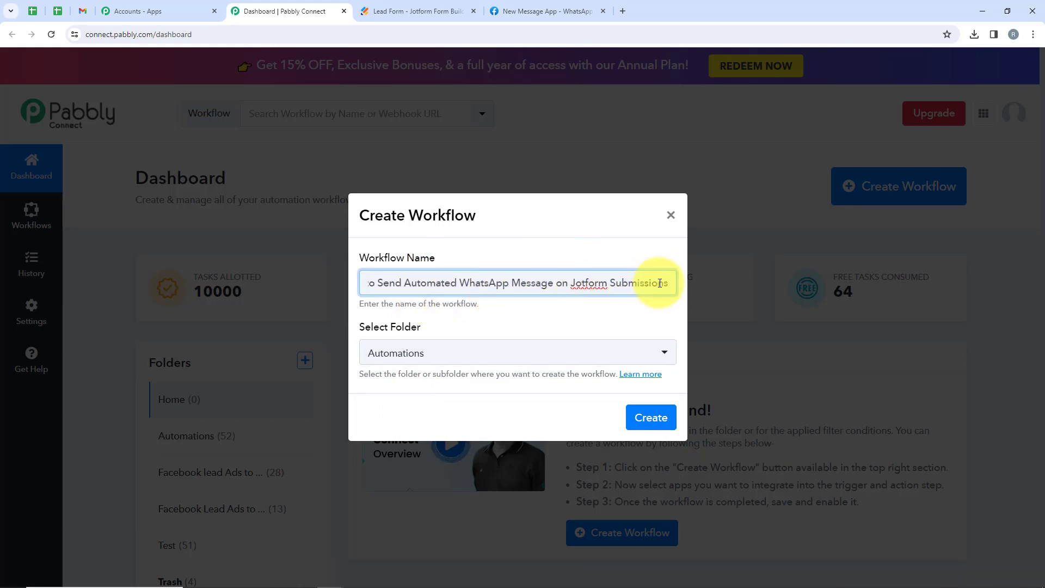
pyautogui.click(653, 419)
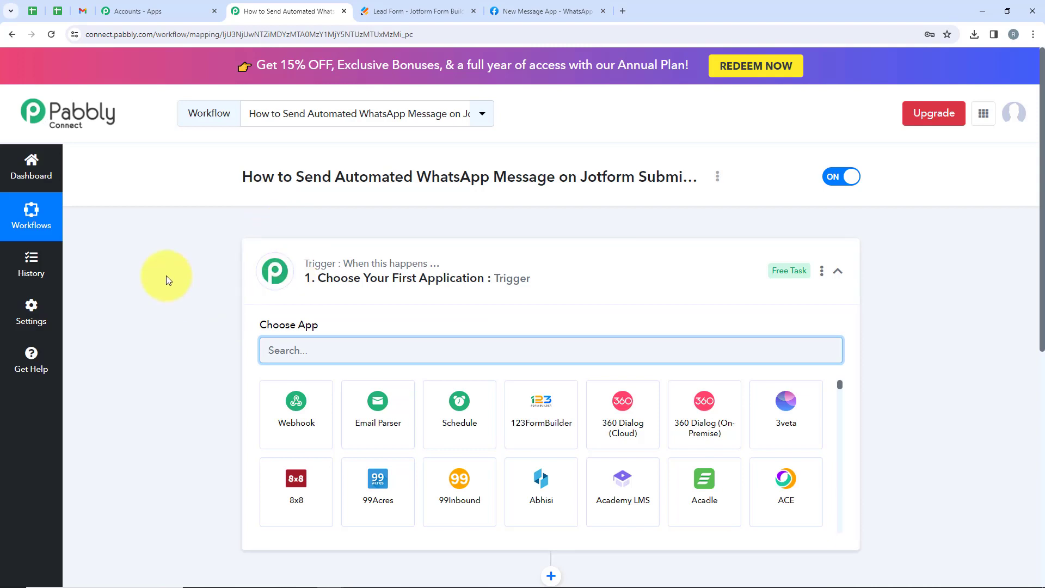
# Collapse the Trigger card's app chooser to reveal the empty trigger and action steps.
pyautogui.click(705, 299)
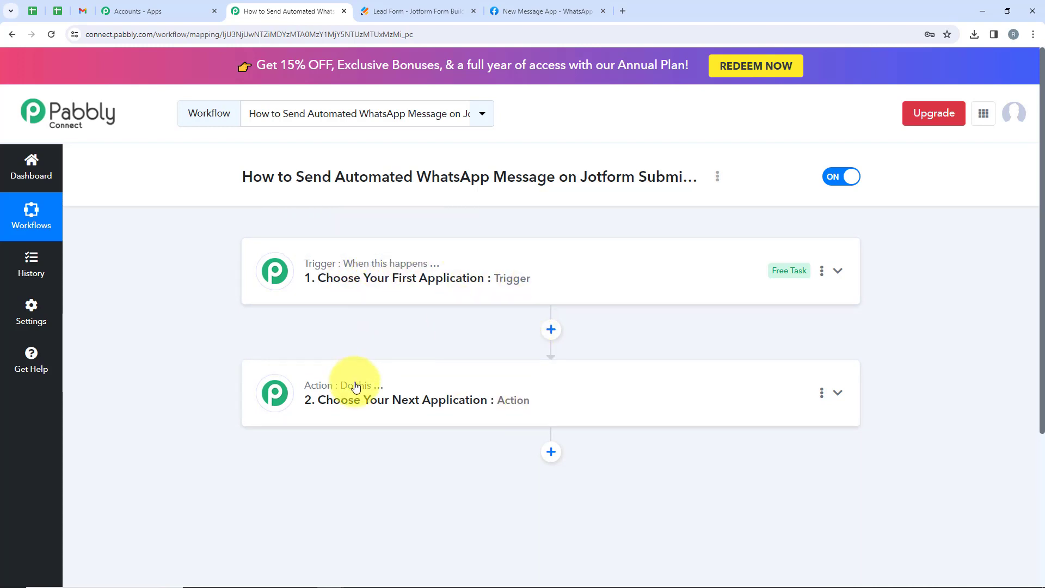
pyautogui.moveTo(368, 392)
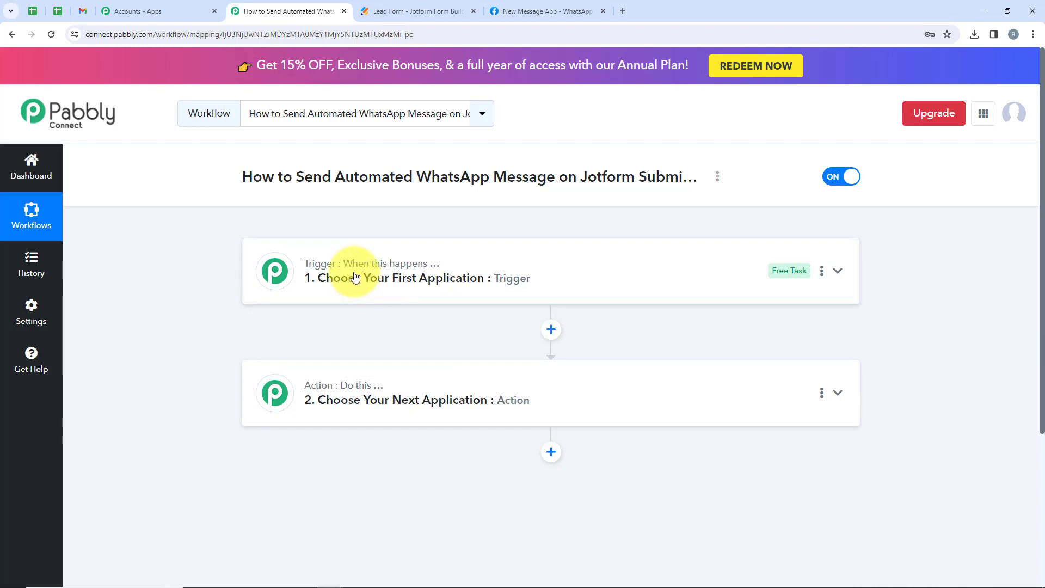
pyautogui.moveTo(283, 386)
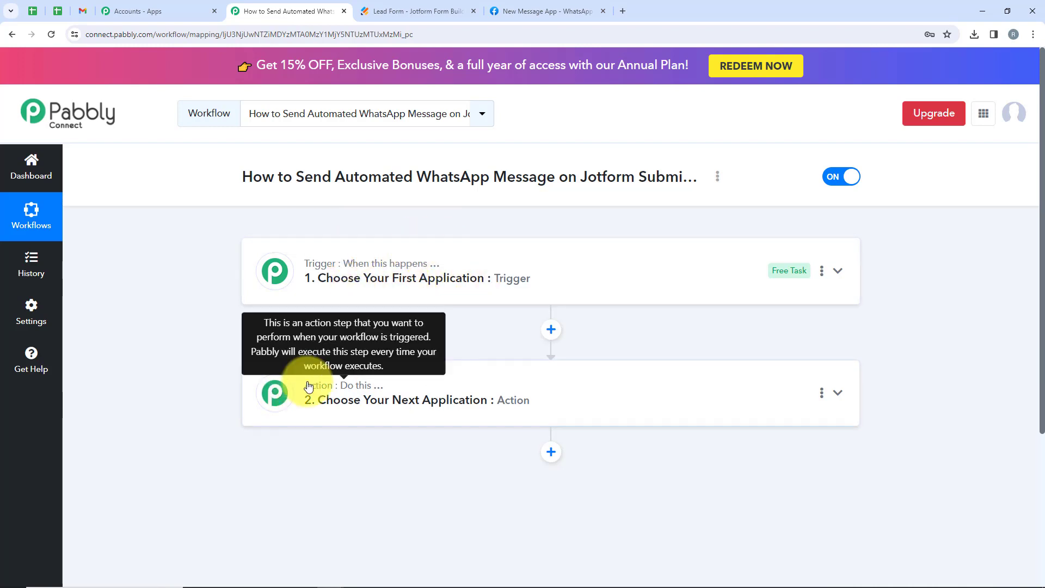
# Choose Jotform as the trigger app with the New Response event, generating a webhook URL.
pyautogui.click(325, 298)
pyautogui.click(344, 354)
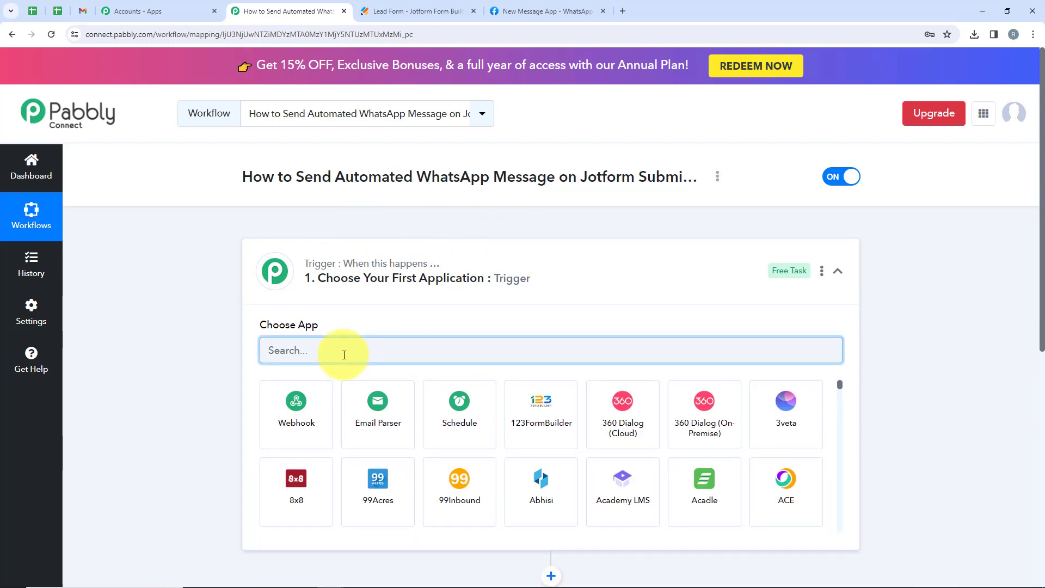
pyautogui.write('Jot')
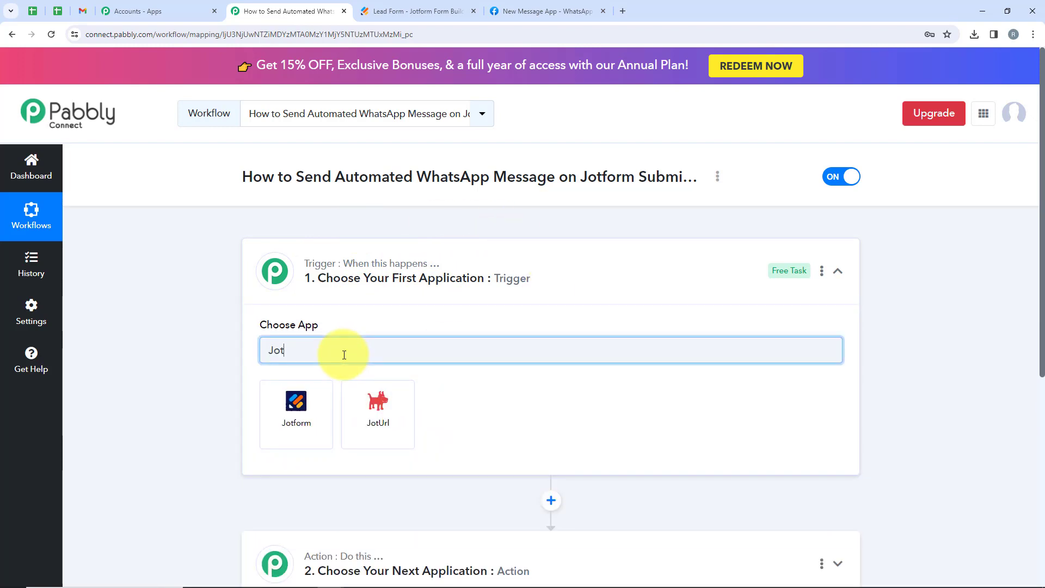
pyautogui.click(288, 411)
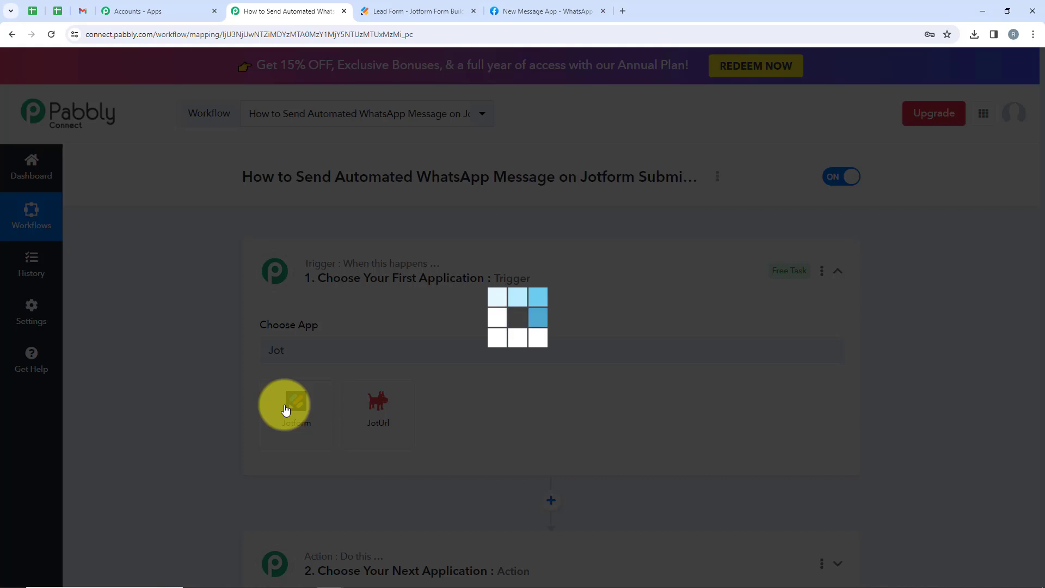
pyautogui.scroll(-2, 284, 408)
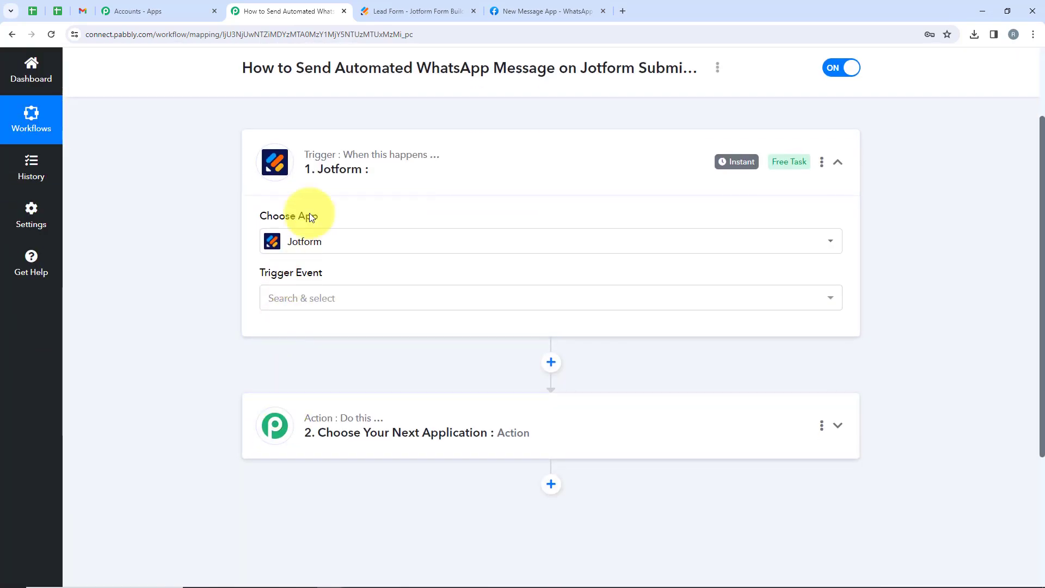
pyautogui.moveTo(342, 272); pyautogui.dragTo(231, 279)
pyautogui.click(361, 303)
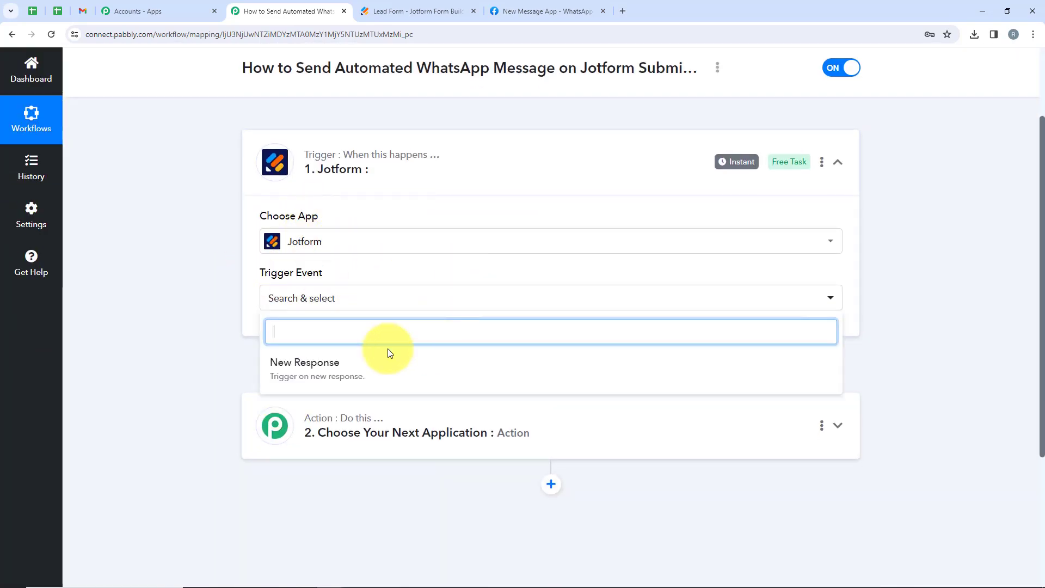
pyautogui.click(371, 369)
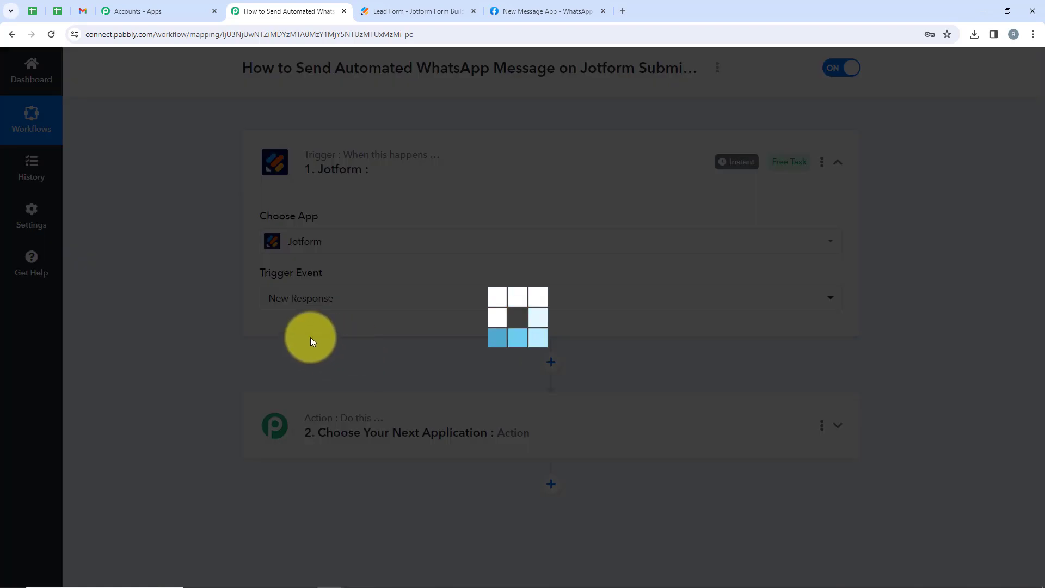
pyautogui.scroll(-2, 234, 278)
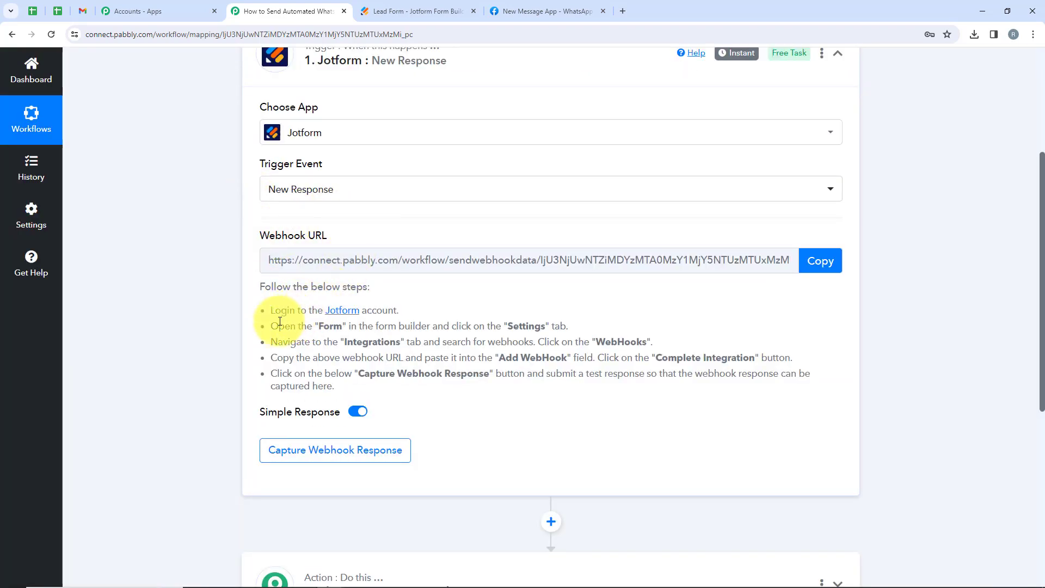
pyautogui.moveTo(274, 312); pyautogui.dragTo(387, 315)
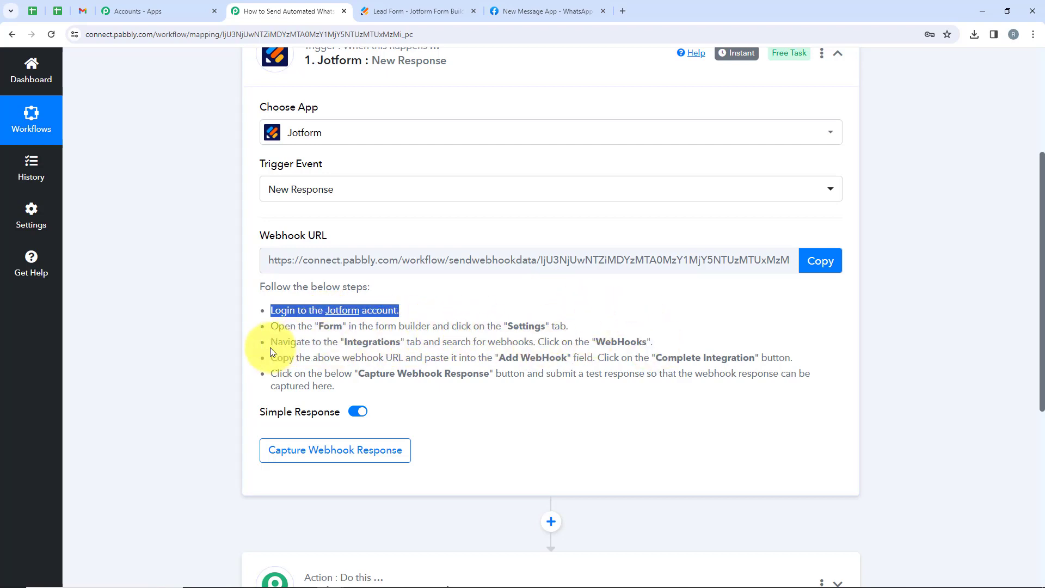
pyautogui.scroll(3, 459, 244)
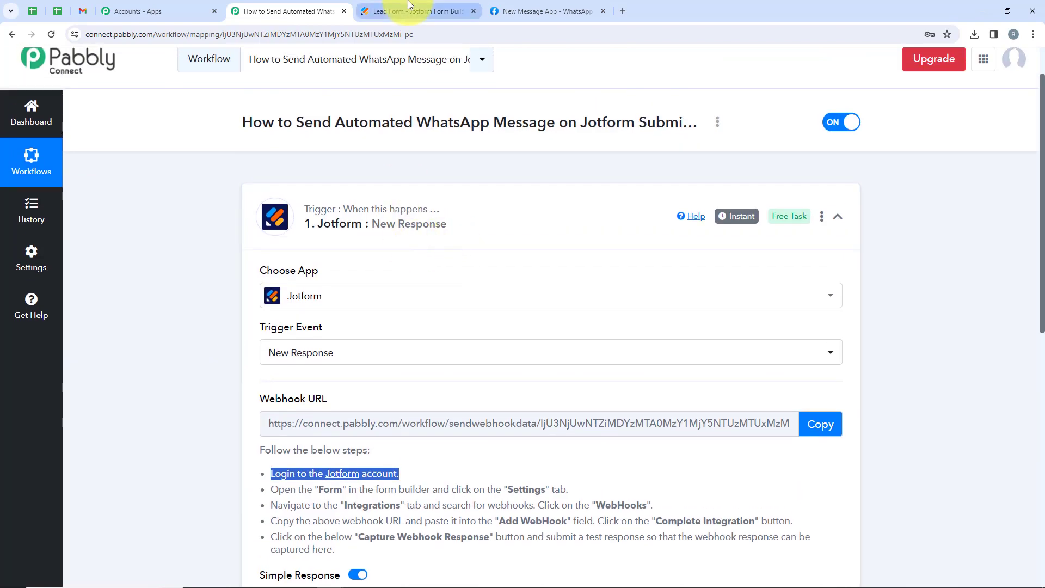
# In the Jotform Lead Form builder, go to Settings > Integrations.
pyautogui.click(419, 10)
pyautogui.scroll(-2, 464, 319)
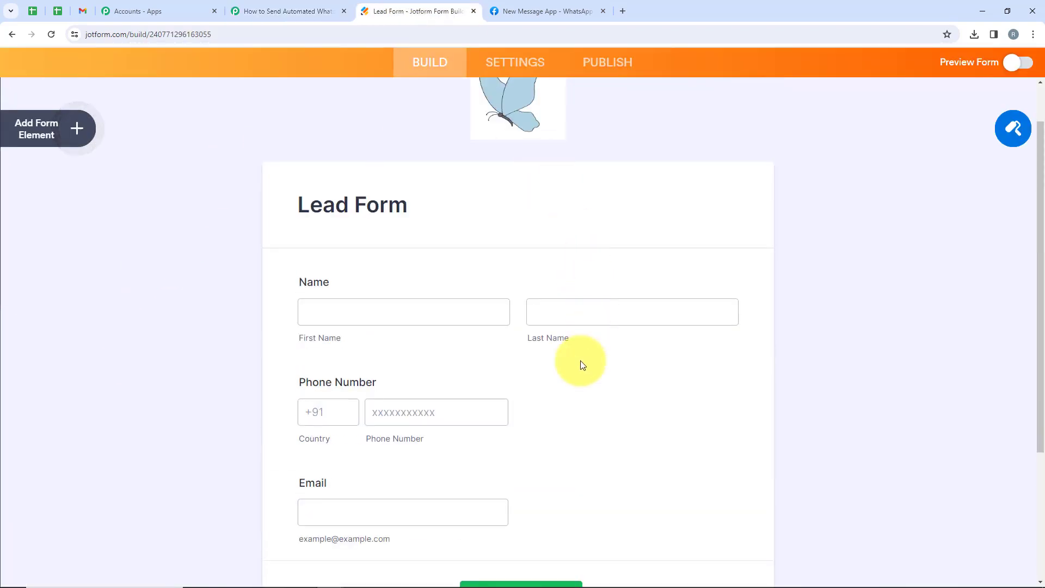
pyautogui.scroll(-1, 536, 401)
pyautogui.scroll(3, 531, 399)
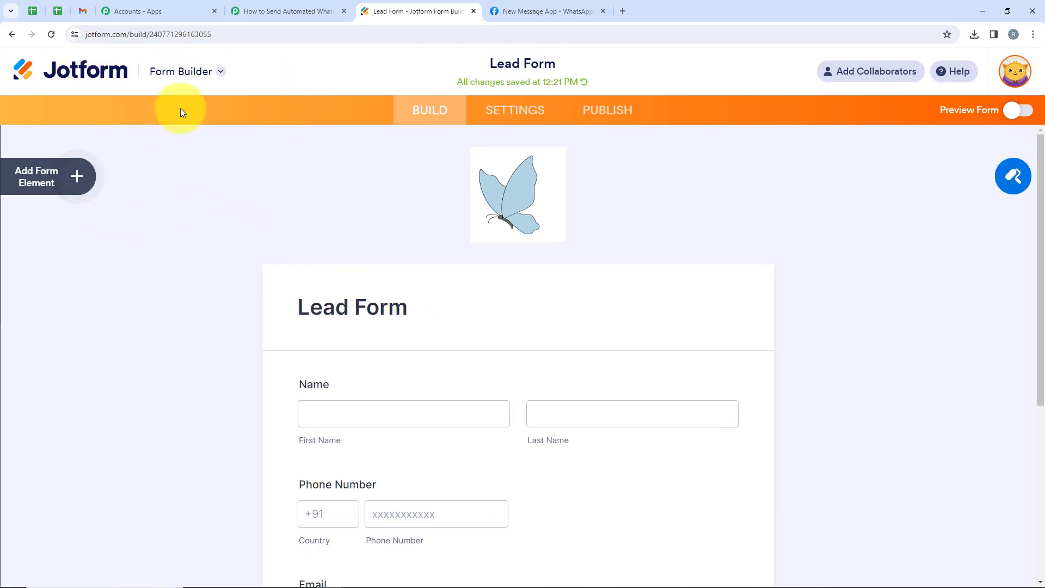
pyautogui.scroll(-4, 322, 215)
pyautogui.scroll(4, 478, 272)
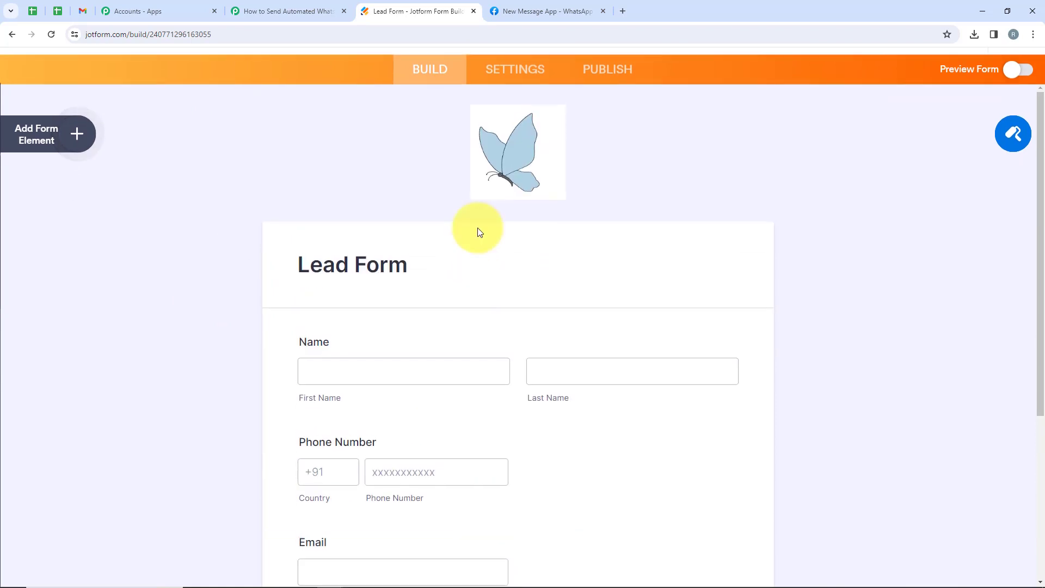
pyautogui.click(521, 119)
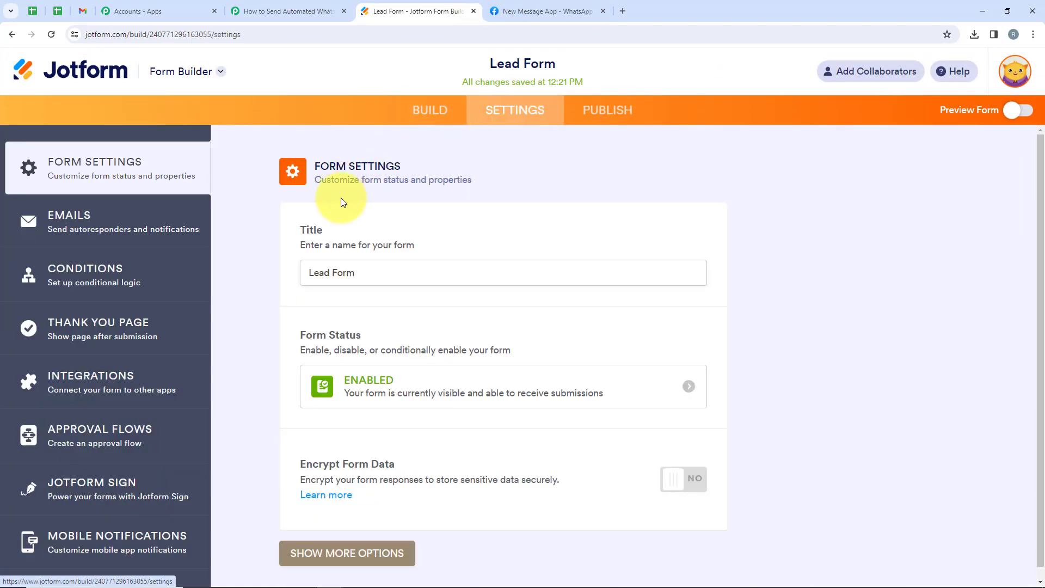
pyautogui.click(128, 399)
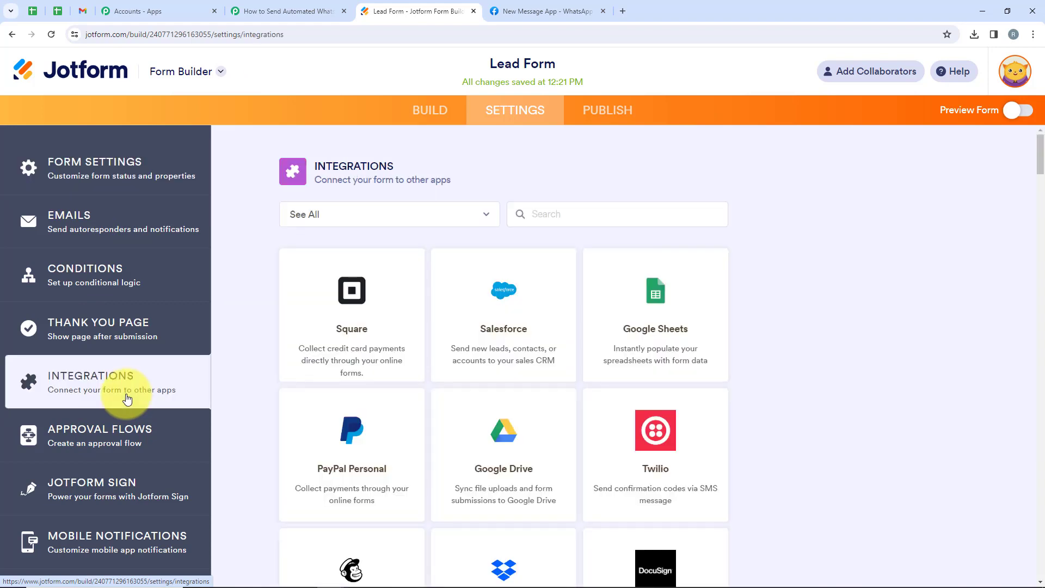
pyautogui.click(578, 218)
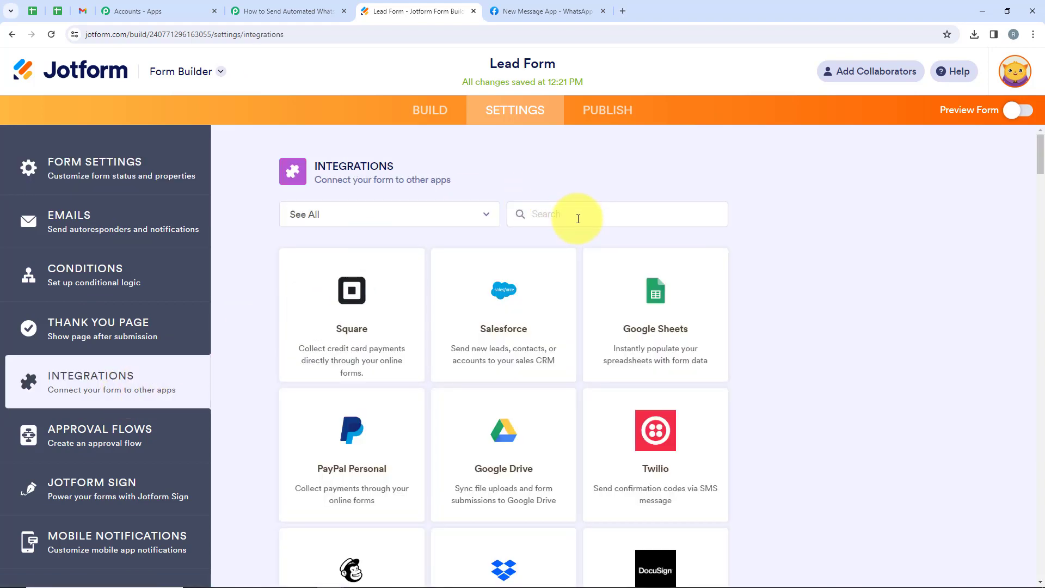
pyautogui.write('WebHoo')
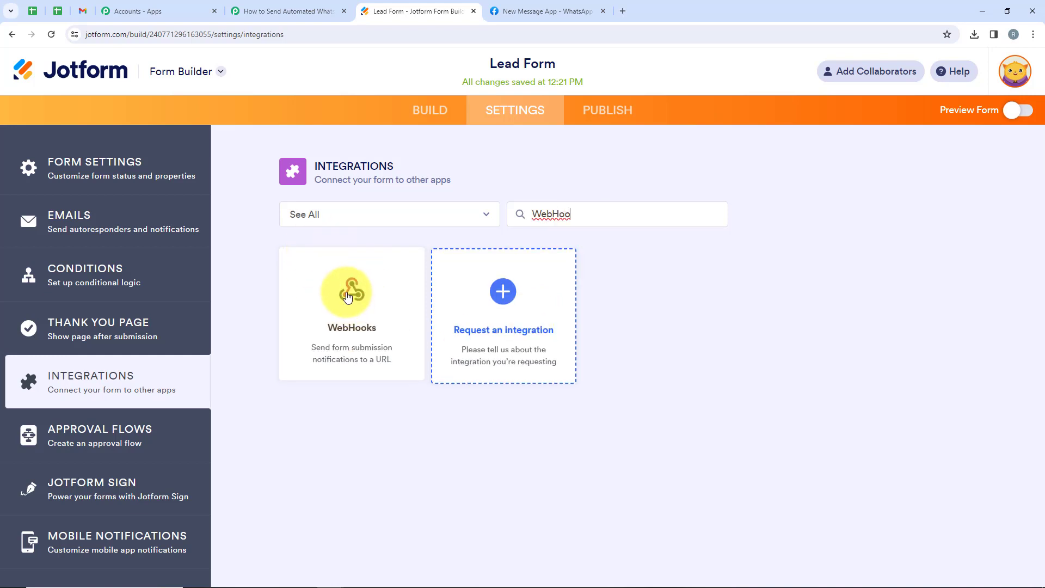
pyautogui.click(349, 297)
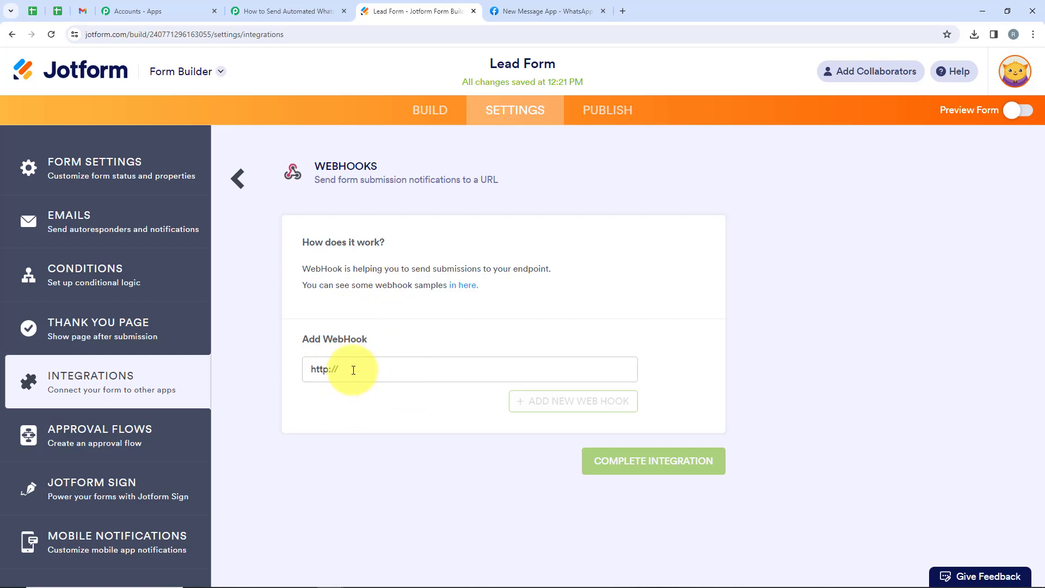
pyautogui.moveTo(353, 370); pyautogui.dragTo(306, 369)
pyautogui.press('BackSpace')
# Copy the Pabbly webhook URL and paste it into Jotform's Add WebHook field.
pyautogui.click(281, 11)
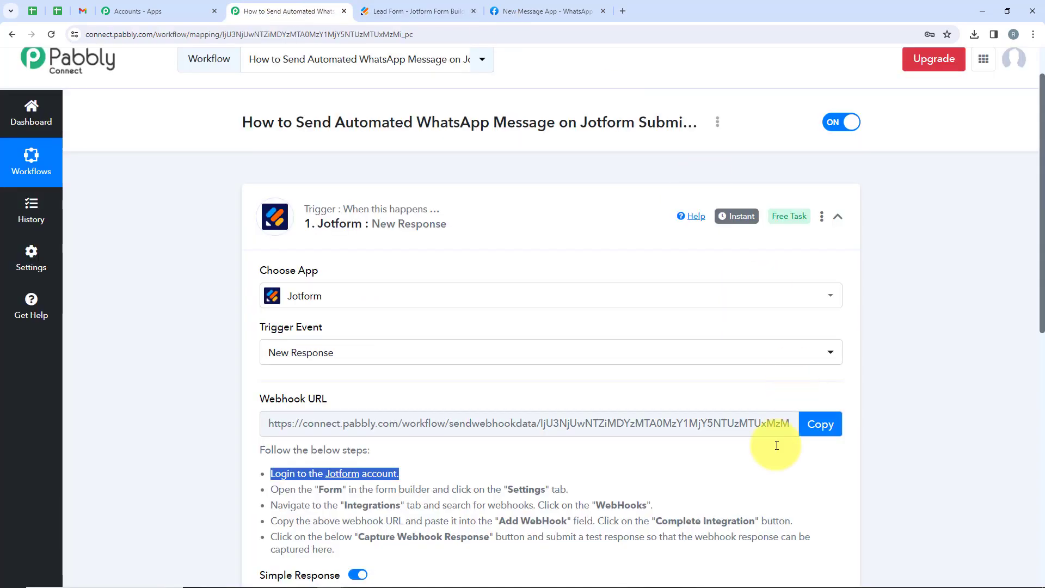
pyautogui.click(825, 429)
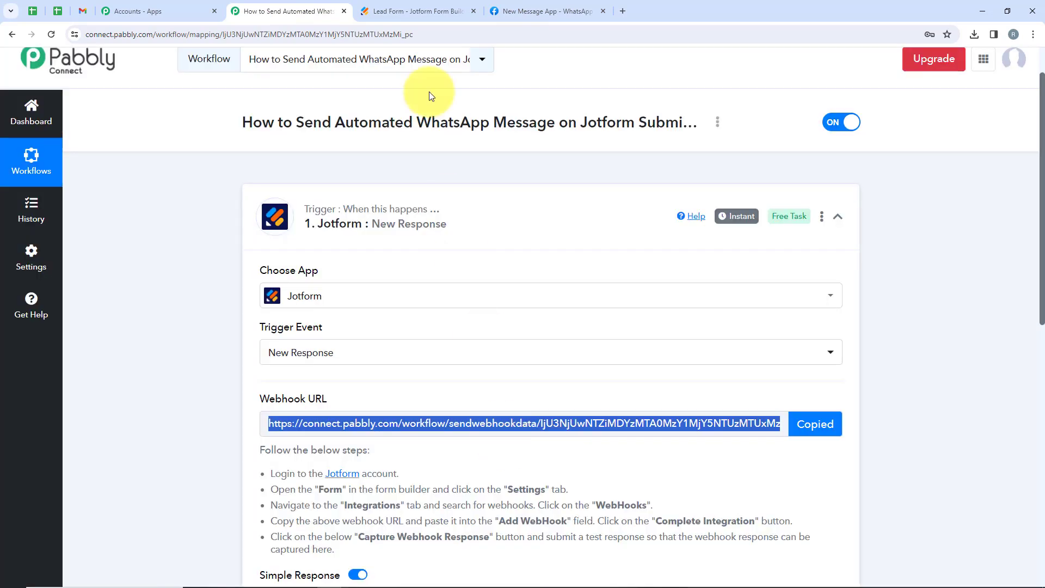
pyautogui.click(414, 11)
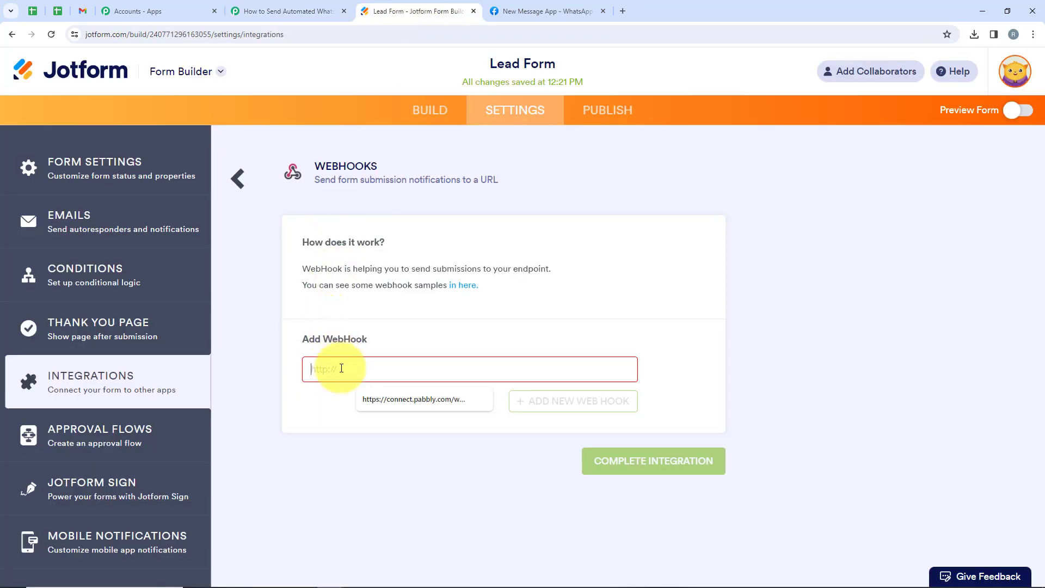
pyautogui.hotkey('ctrl', 'v')
pyautogui.moveTo(626, 369); pyautogui.dragTo(657, 399)
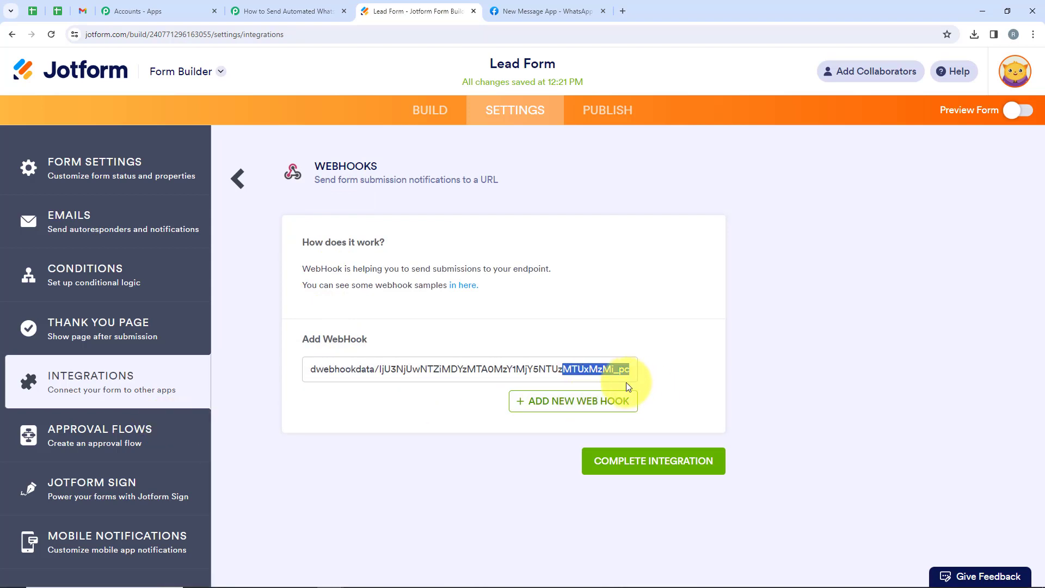
# Complete and finish the WebHooks integration, then go to the form's Publish page.
pyautogui.click(642, 473)
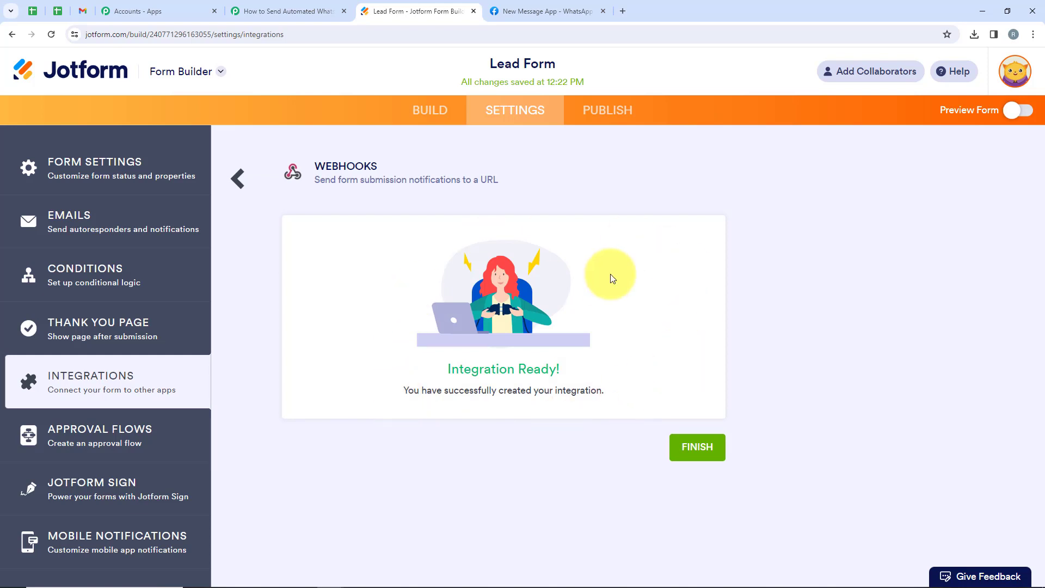
pyautogui.click(695, 446)
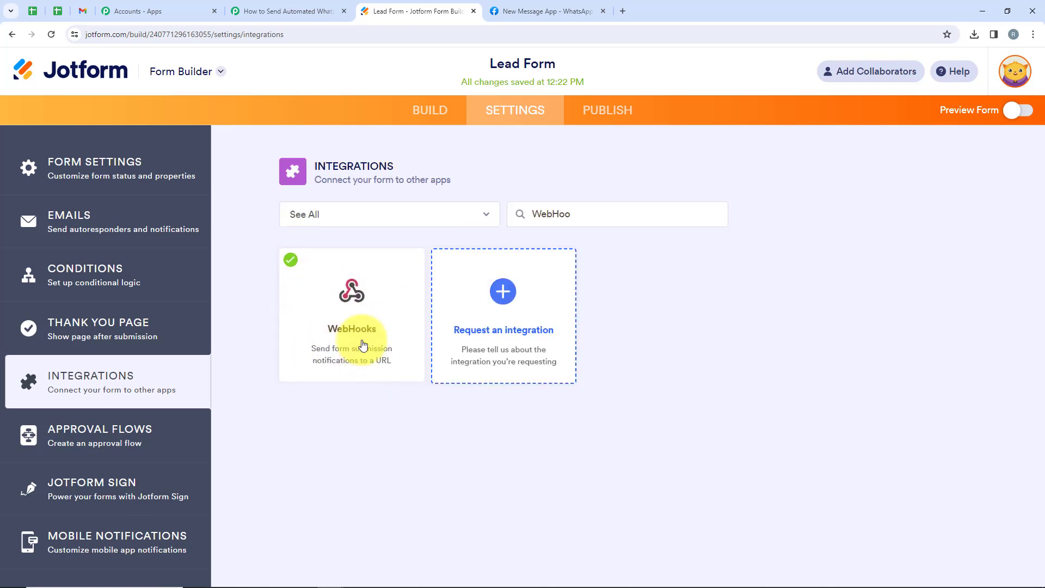
pyautogui.click(603, 121)
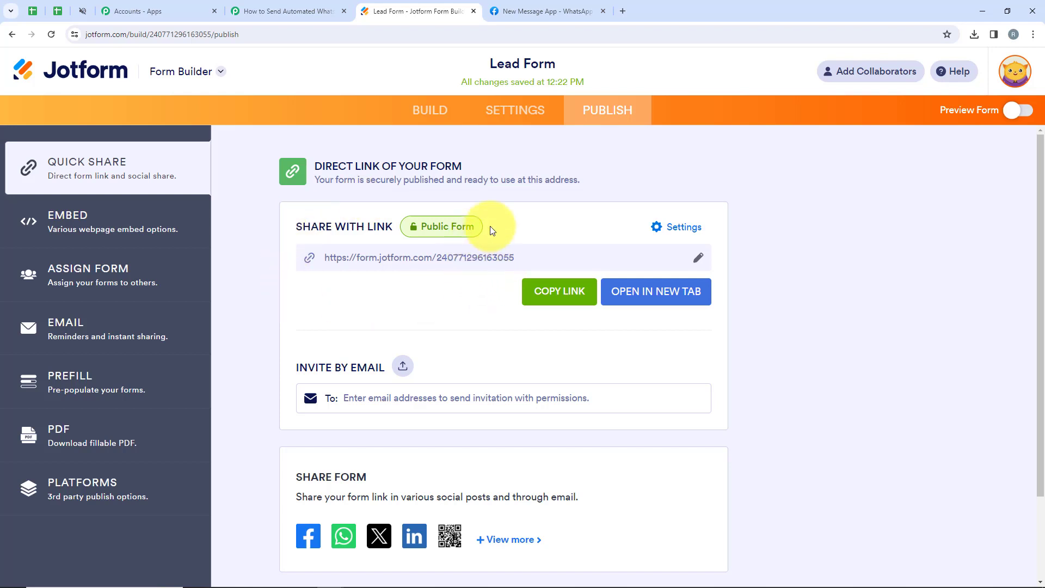
# Open the live Lead Form in a new tab and fill in the first and last name.
pyautogui.click(656, 291)
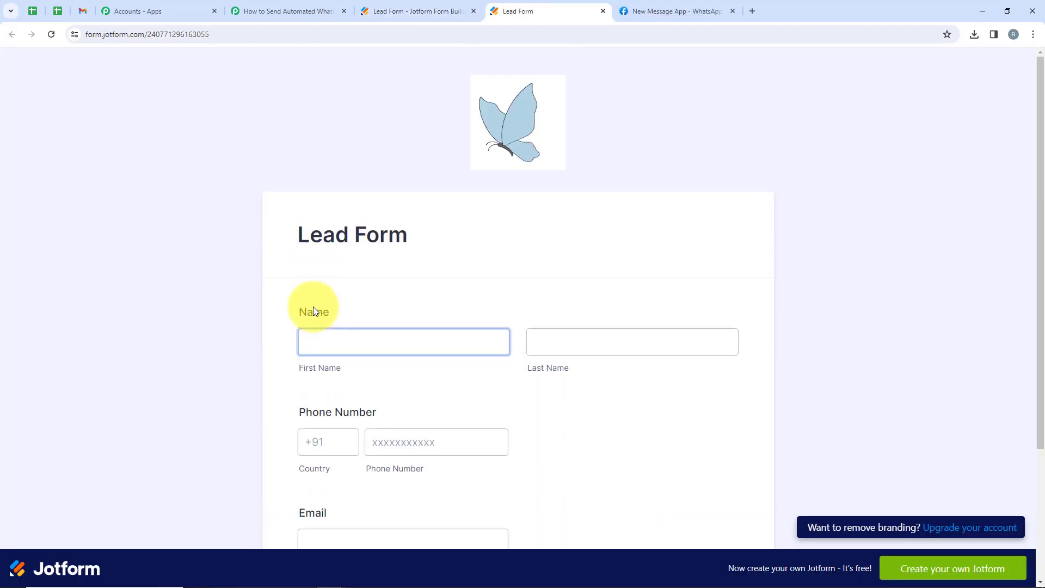
pyautogui.scroll(-2, 312, 306)
pyautogui.click(325, 235)
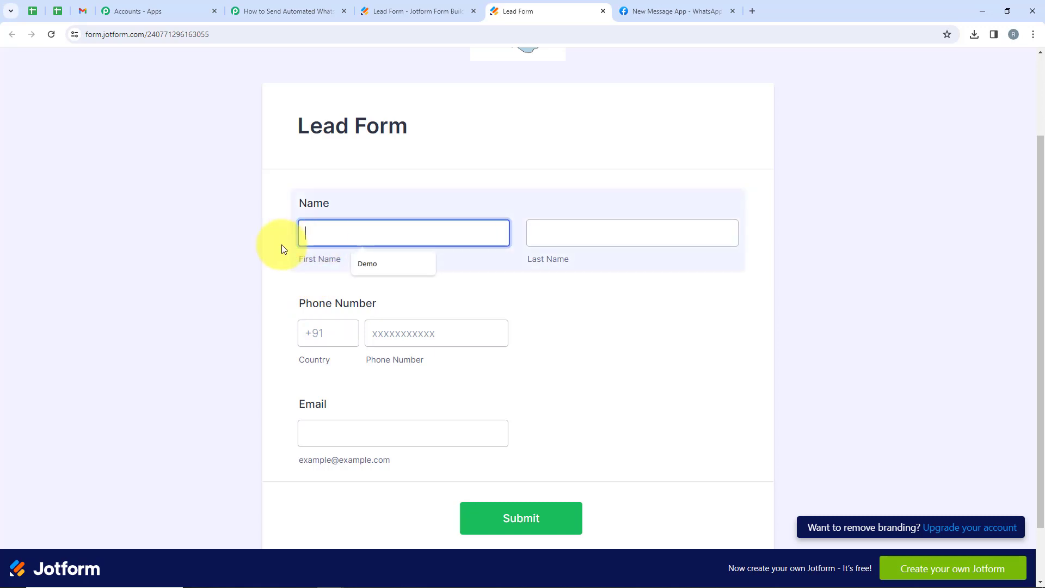
pyautogui.click(352, 265)
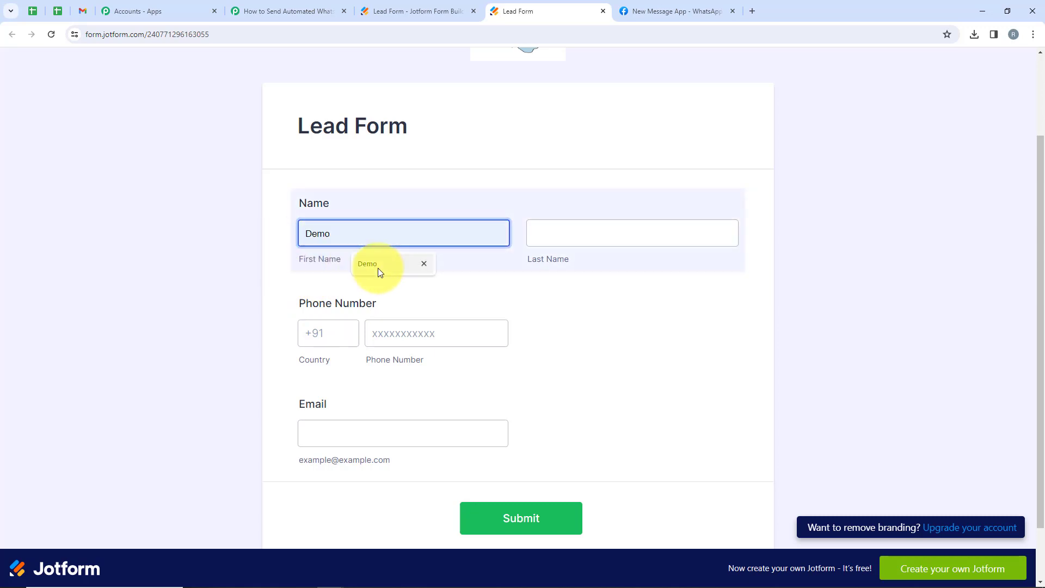
pyautogui.click(600, 231)
pyautogui.click(585, 266)
pyautogui.click(599, 266)
pyautogui.press('Tab')
# Enter country code +91, a test phone number and email, then submit the form.
pyautogui.click(326, 259)
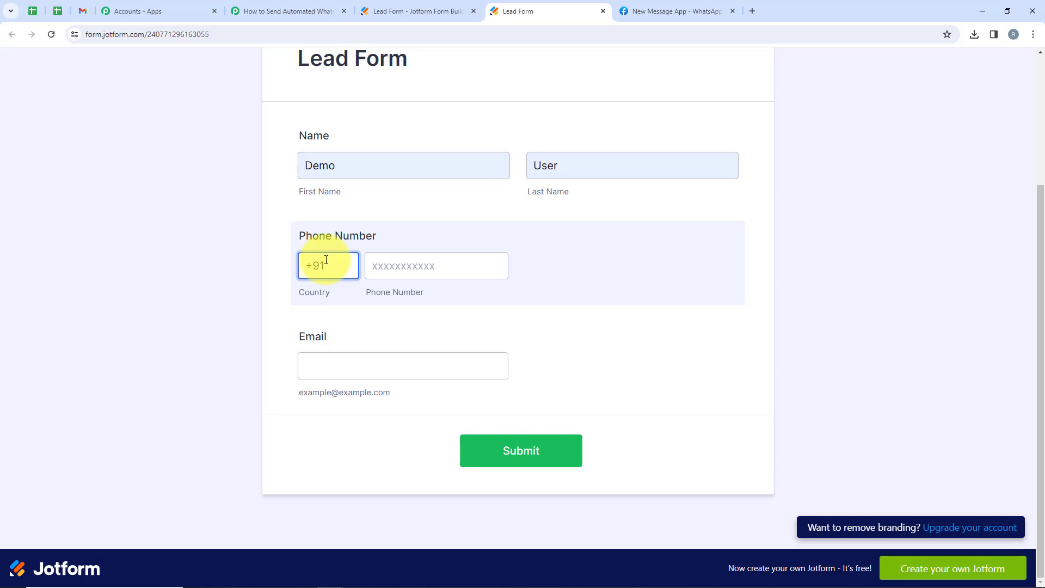
pyautogui.write('+91')
pyautogui.click(385, 272)
pyautogui.write('999999999')
pyautogui.click(413, 355)
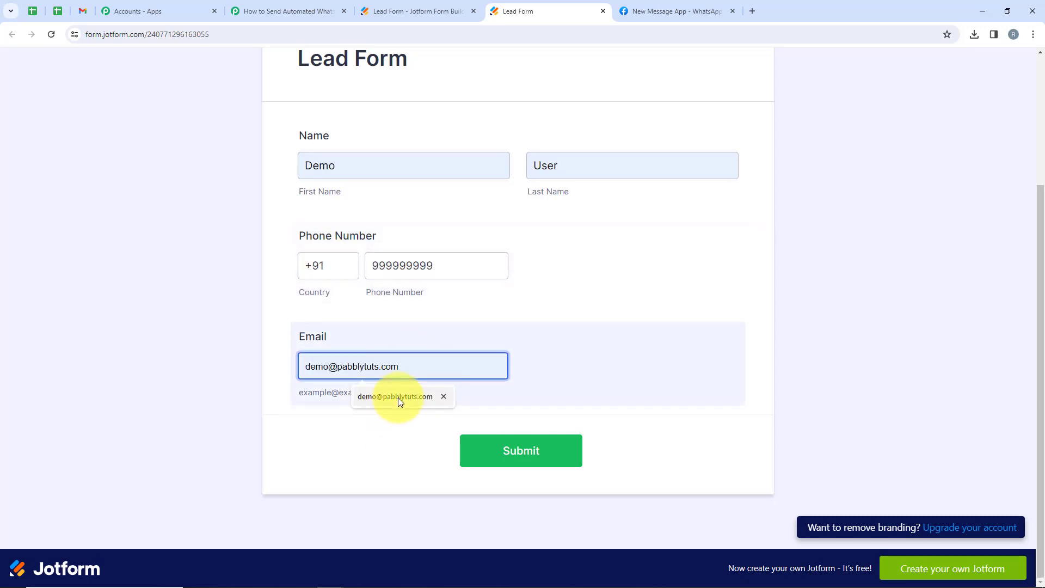
pyautogui.click(400, 402)
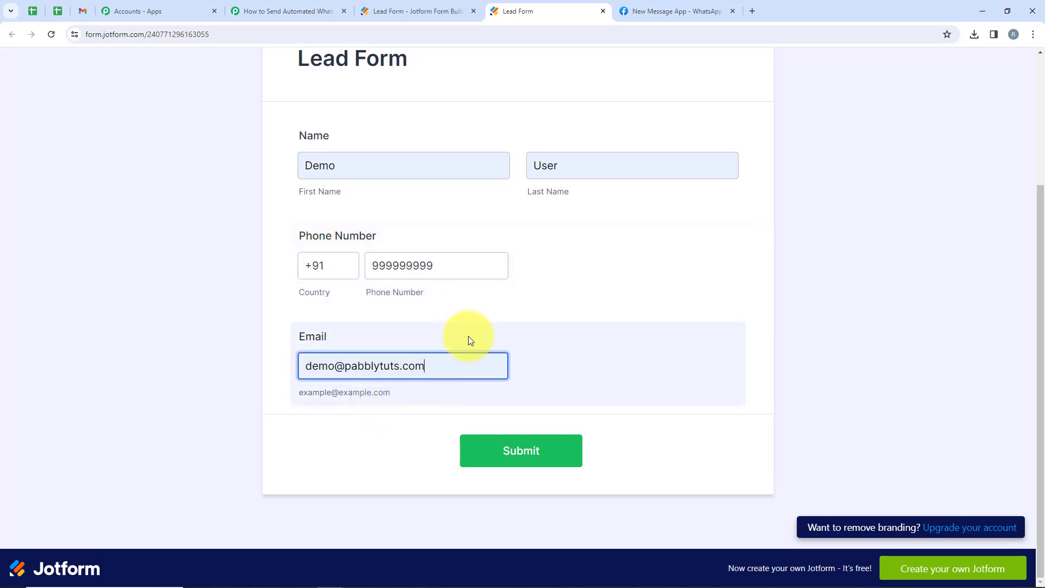
pyautogui.click(515, 453)
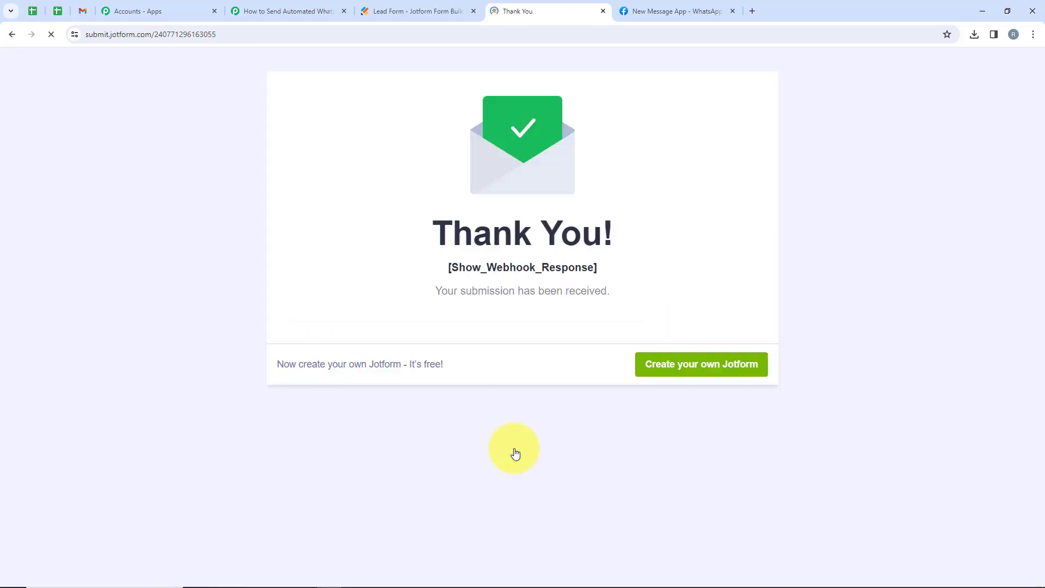
pyautogui.moveTo(403, 288); pyautogui.dragTo(612, 297)
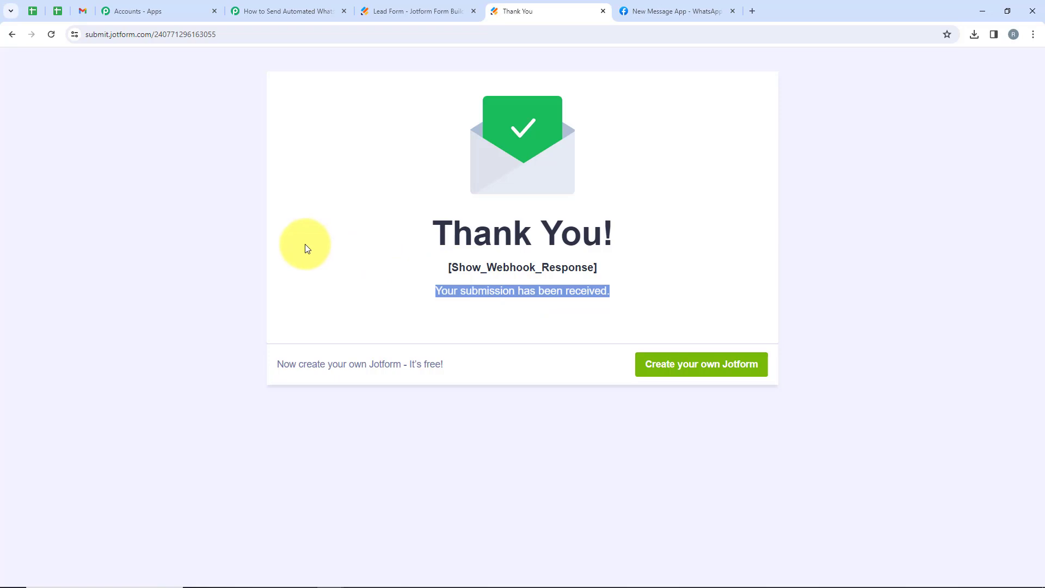
# Check the captured first name, last name, email, phone and country code, then collapse the trigger.
pyautogui.click(264, 6)
pyautogui.scroll(-10, 443, 186)
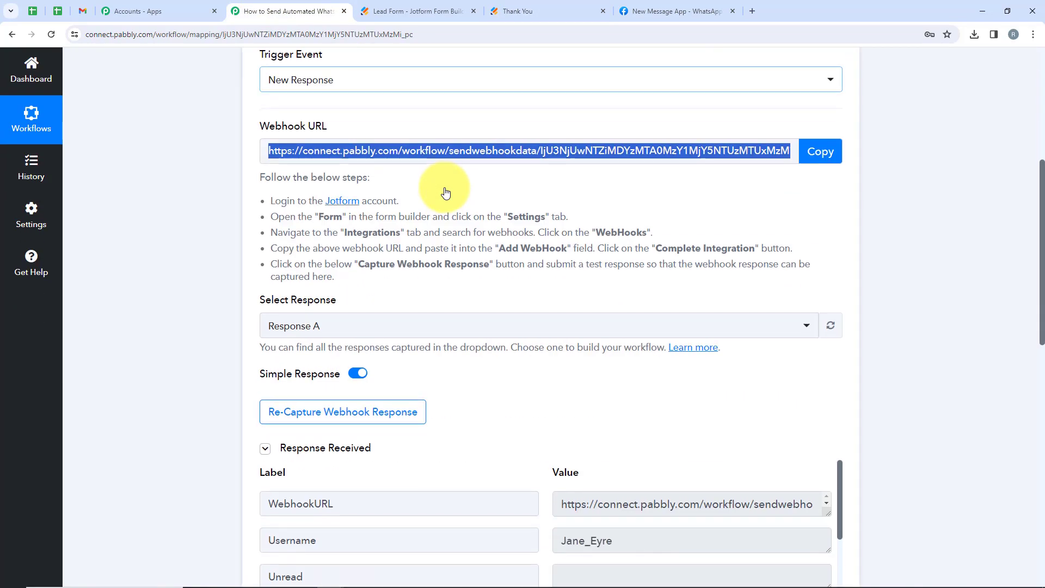
pyautogui.scroll(-8, 560, 234)
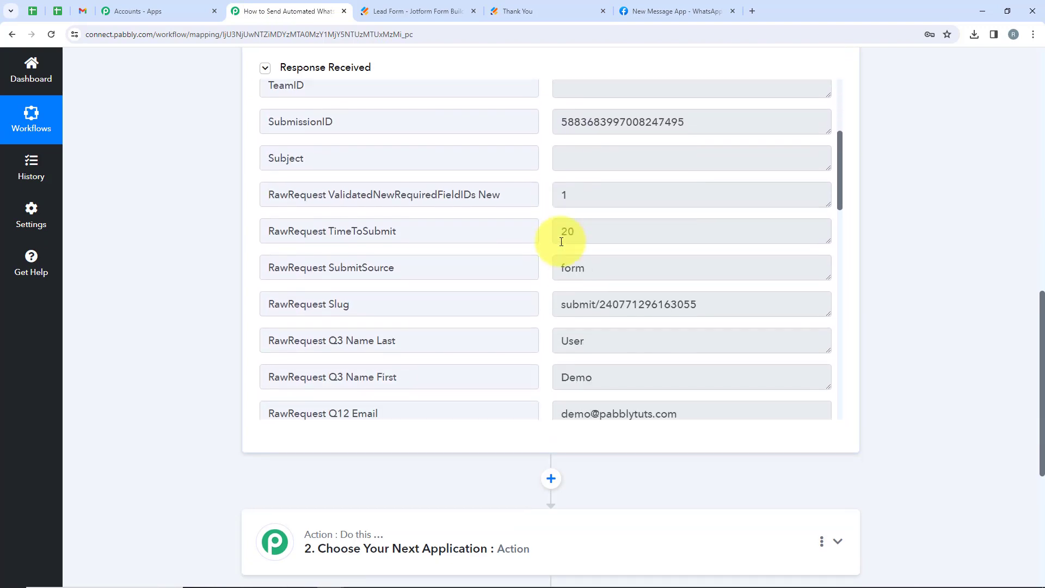
pyautogui.scroll(2, 582, 158)
pyautogui.click(547, 276)
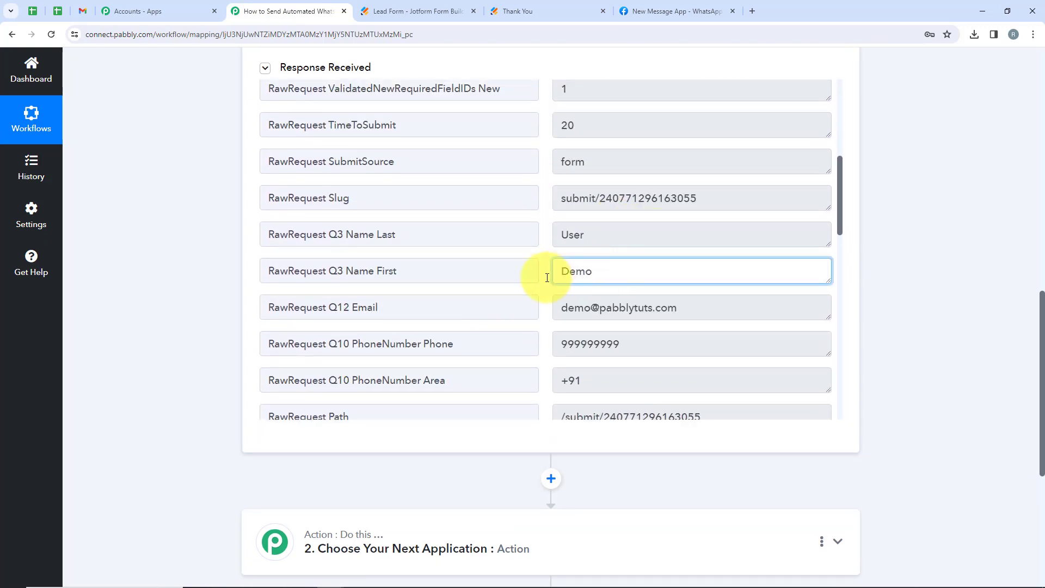
pyautogui.click(608, 231)
pyautogui.click(665, 304)
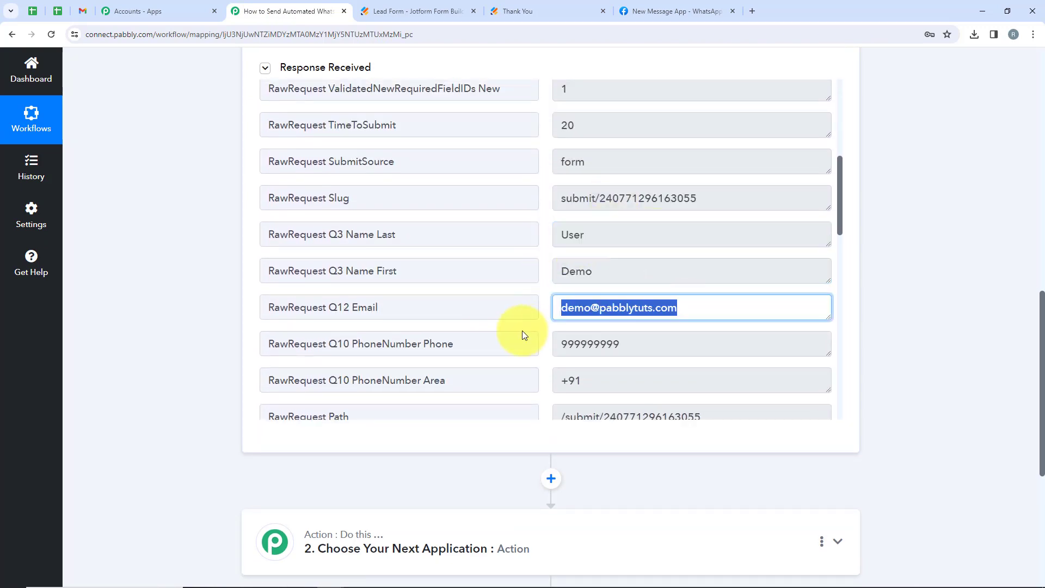
pyautogui.click(626, 342)
pyautogui.scroll(-2, 571, 357)
pyautogui.click(544, 332)
pyautogui.scroll(-1, 566, 298)
pyautogui.scroll(10, 566, 302)
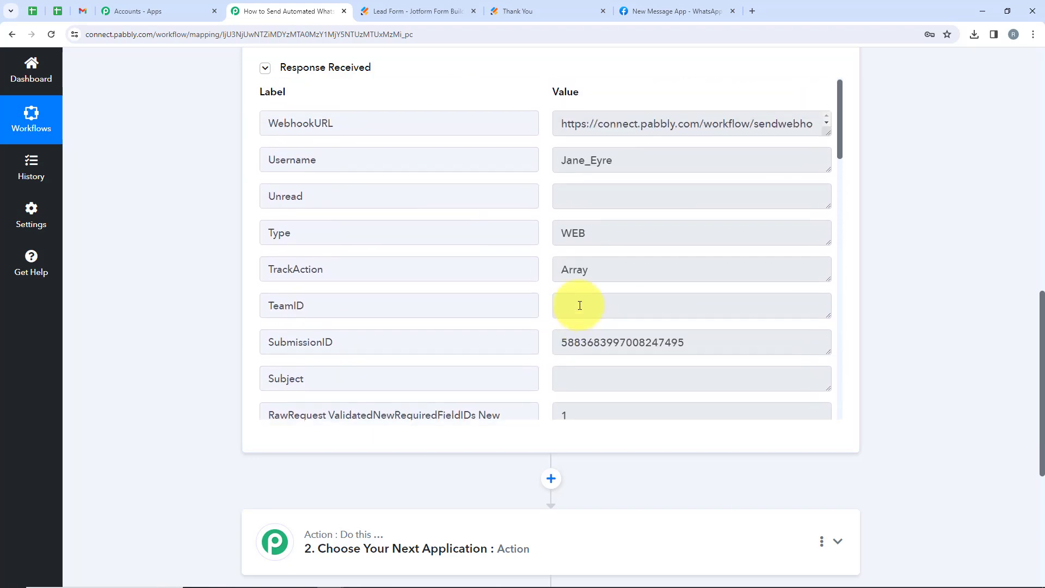
pyautogui.scroll(10, 580, 305)
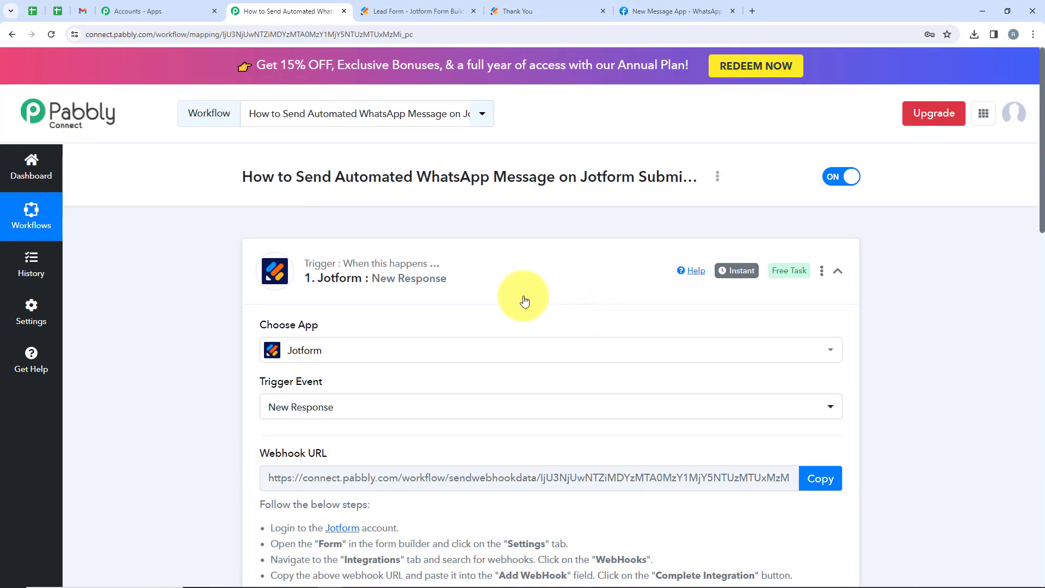
pyautogui.click(516, 284)
# Set the action to WhatsApp Cloud API with the Send Template Message event and start connecting.
pyautogui.click(555, 380)
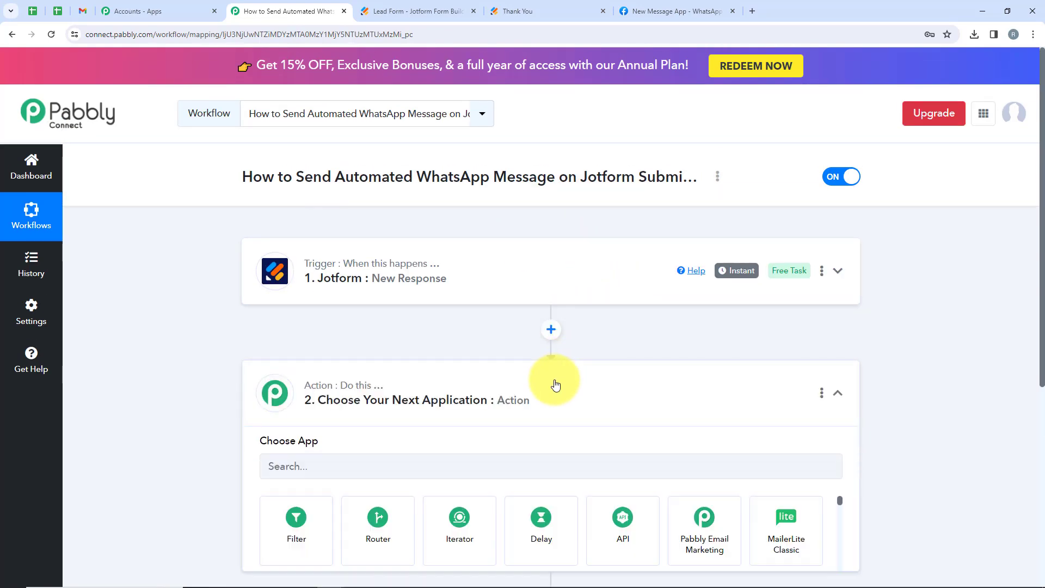
pyautogui.scroll(-2, 555, 384)
pyautogui.scroll(2, 431, 276)
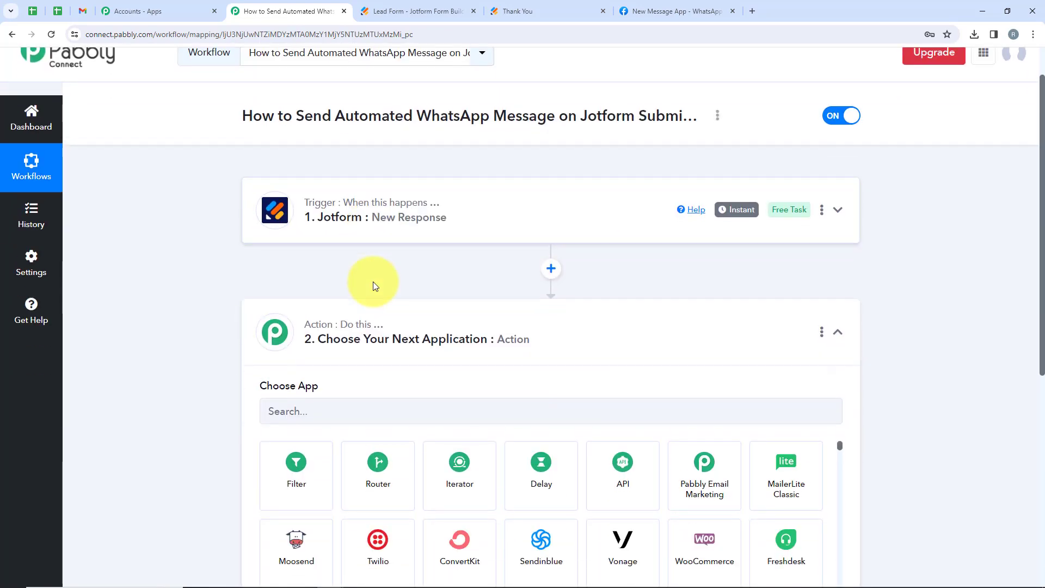
pyautogui.scroll(-1, 374, 282)
pyautogui.click(365, 373)
pyautogui.write('Whats')
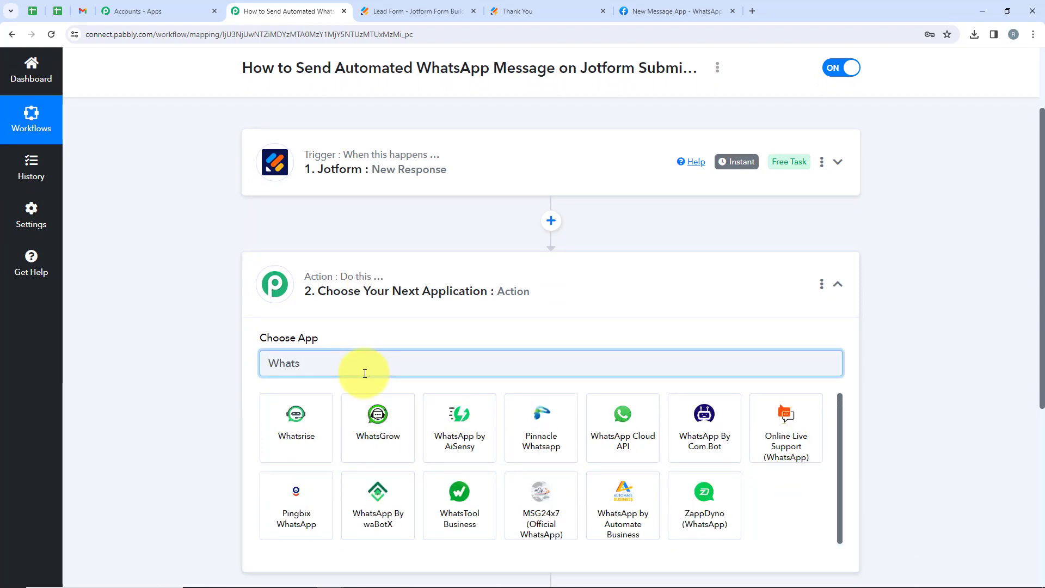
pyautogui.write('App Clou')
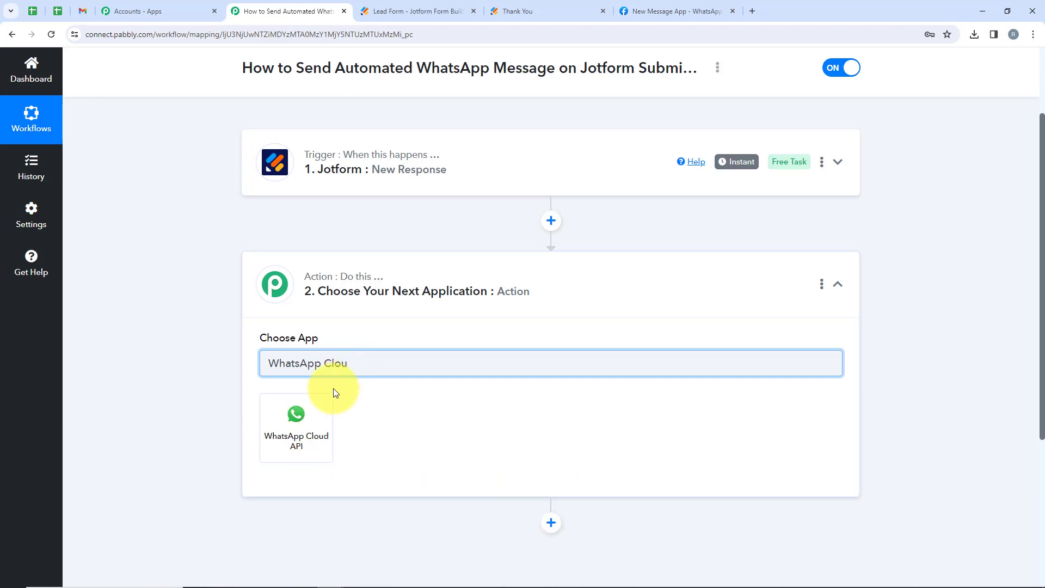
pyautogui.click(303, 413)
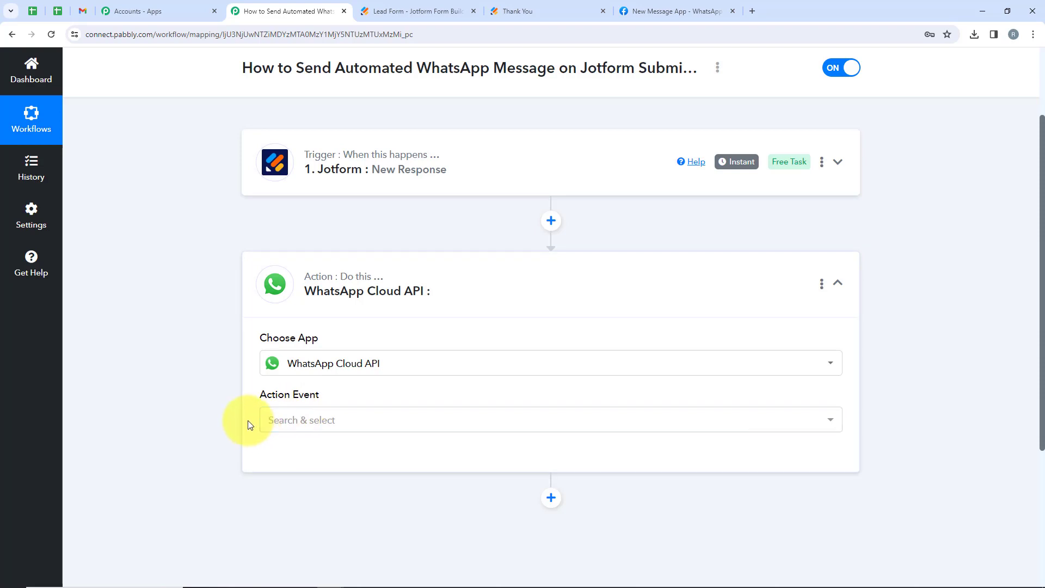
pyautogui.moveTo(245, 401); pyautogui.dragTo(333, 408)
pyautogui.click(341, 420)
pyautogui.scroll(-1, 342, 420)
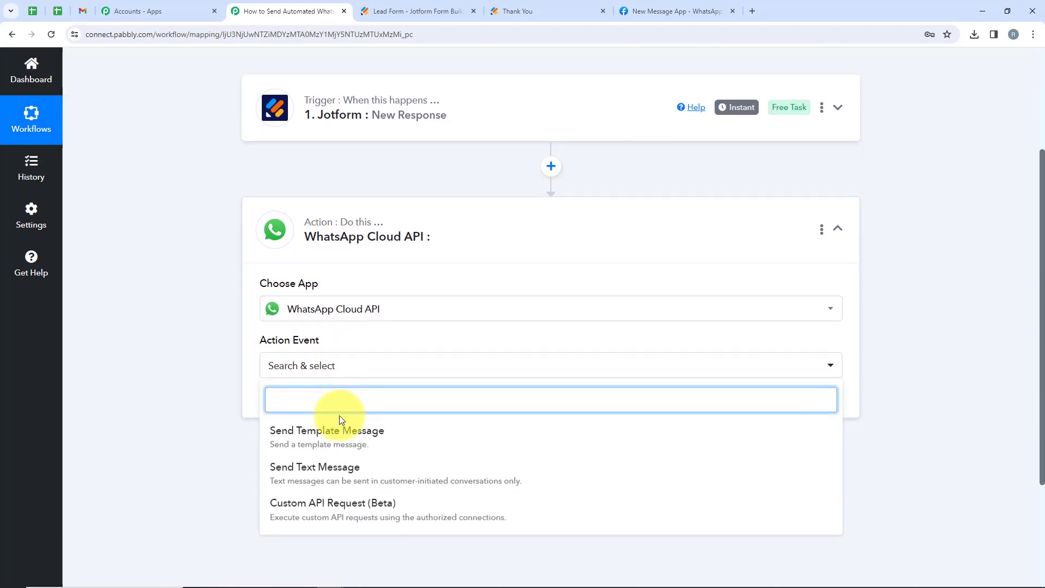
pyautogui.click(310, 442)
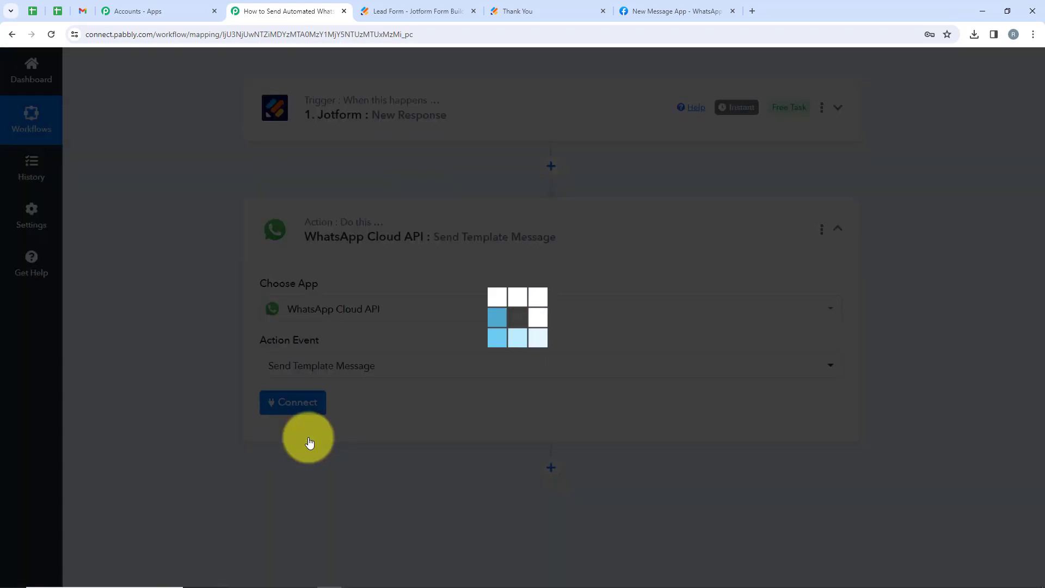
pyautogui.click(281, 413)
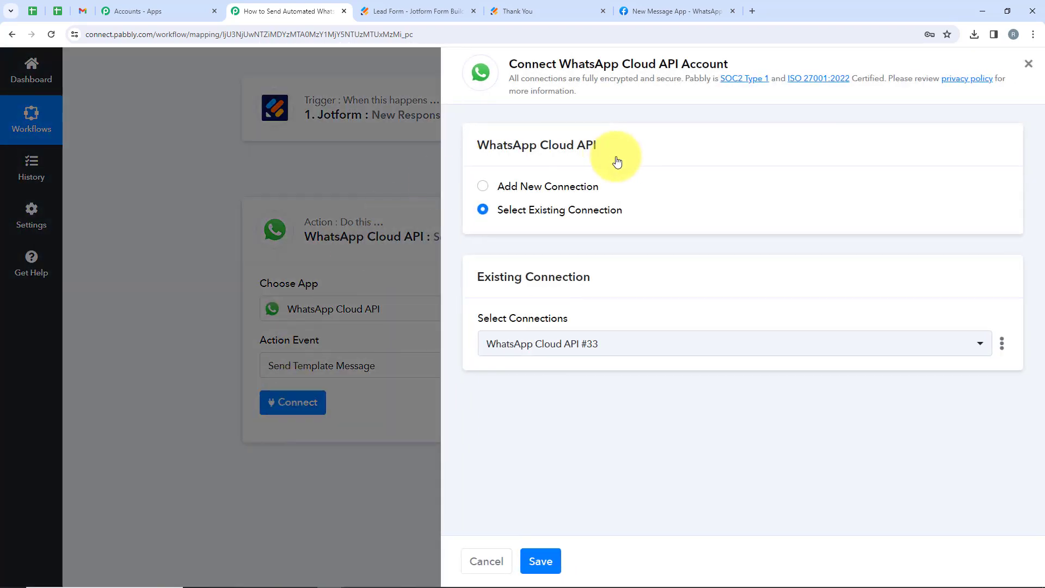
# Switch to adding new connection WhatsApp Cloud API #34, then go to the Meta app's API Setup page.
pyautogui.moveTo(622, 191); pyautogui.dragTo(498, 191)
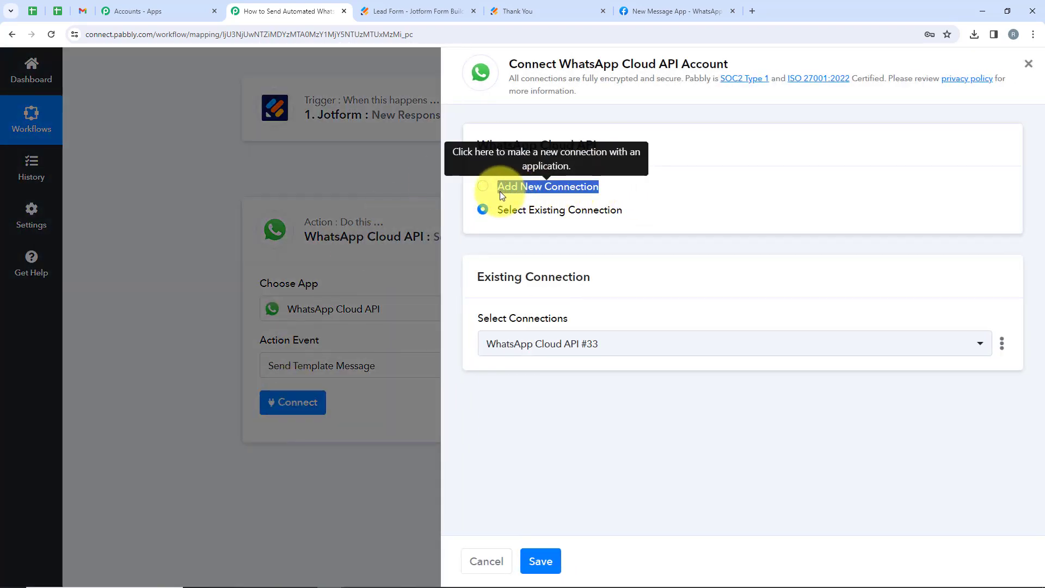
pyautogui.moveTo(648, 217); pyautogui.dragTo(496, 216)
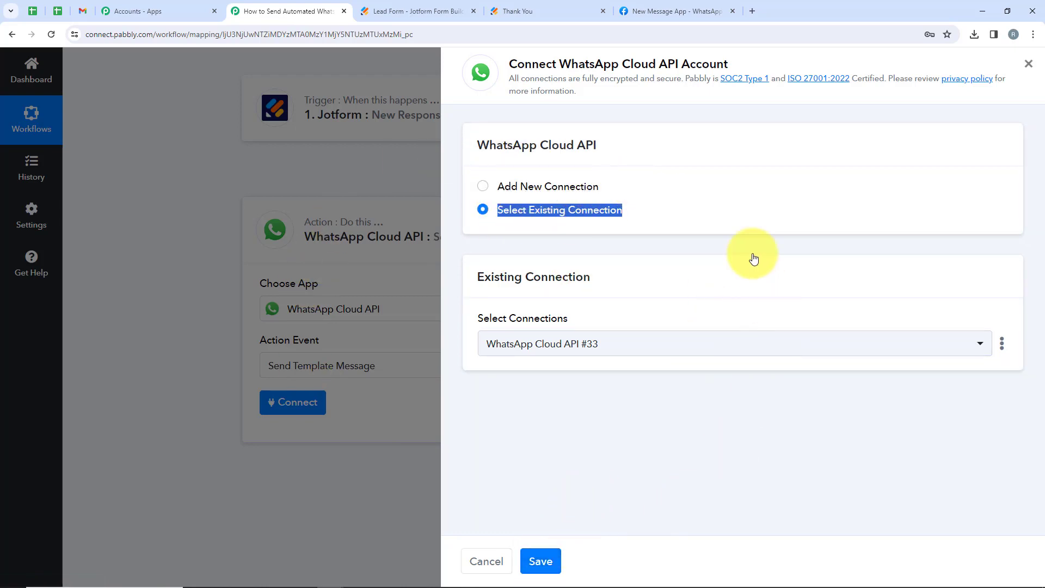
pyautogui.click(507, 187)
pyautogui.scroll(-2, 707, 322)
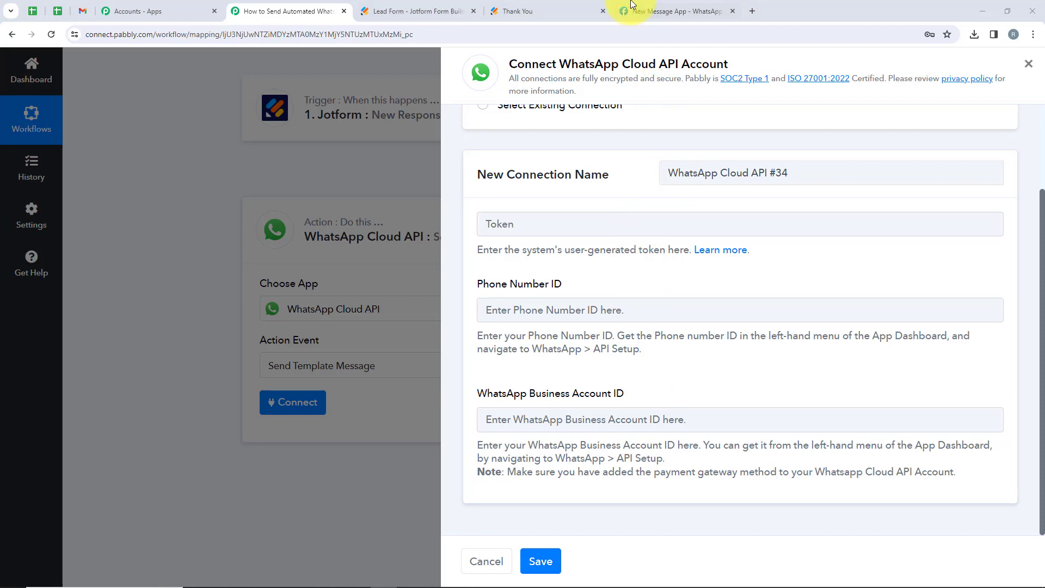
pyautogui.click(653, 10)
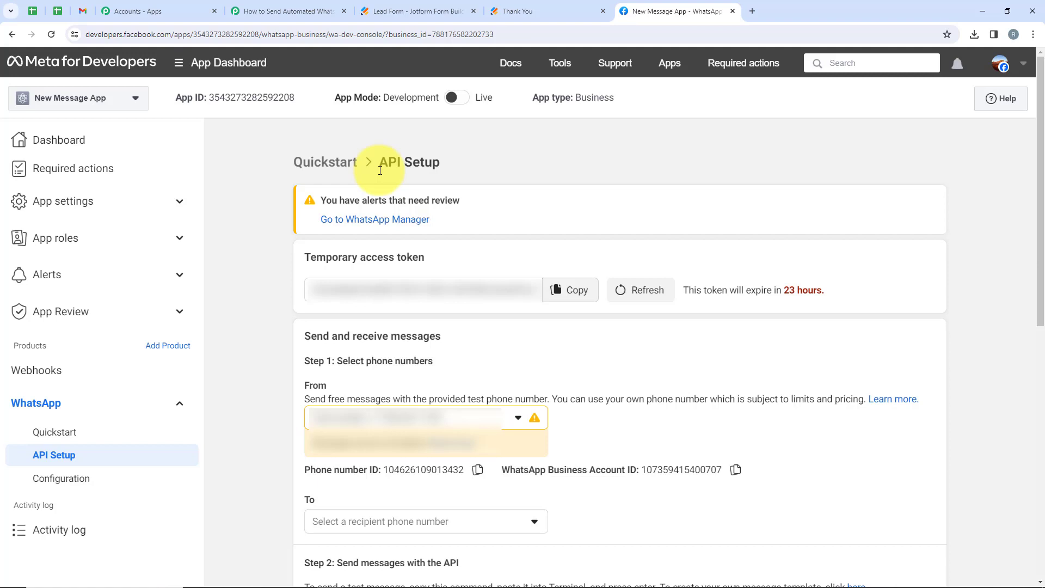
# Review the access token, Phone number ID and token expiry notice, then copy the temporary token back to Pabbly.
pyautogui.moveTo(481, 261); pyautogui.dragTo(303, 263)
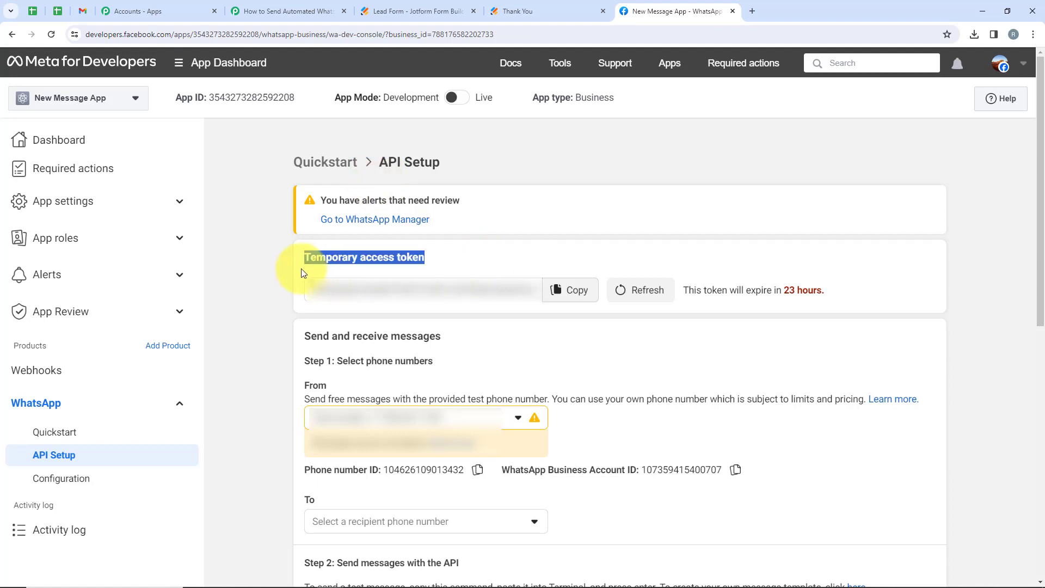
pyautogui.moveTo(304, 470); pyautogui.dragTo(638, 469)
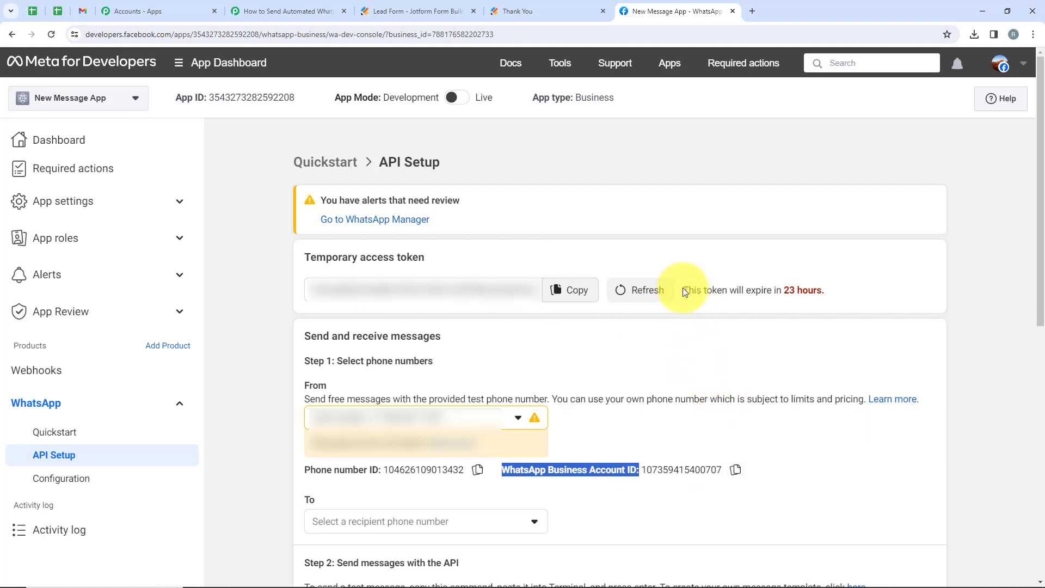
pyautogui.moveTo(682, 289); pyautogui.dragTo(833, 295)
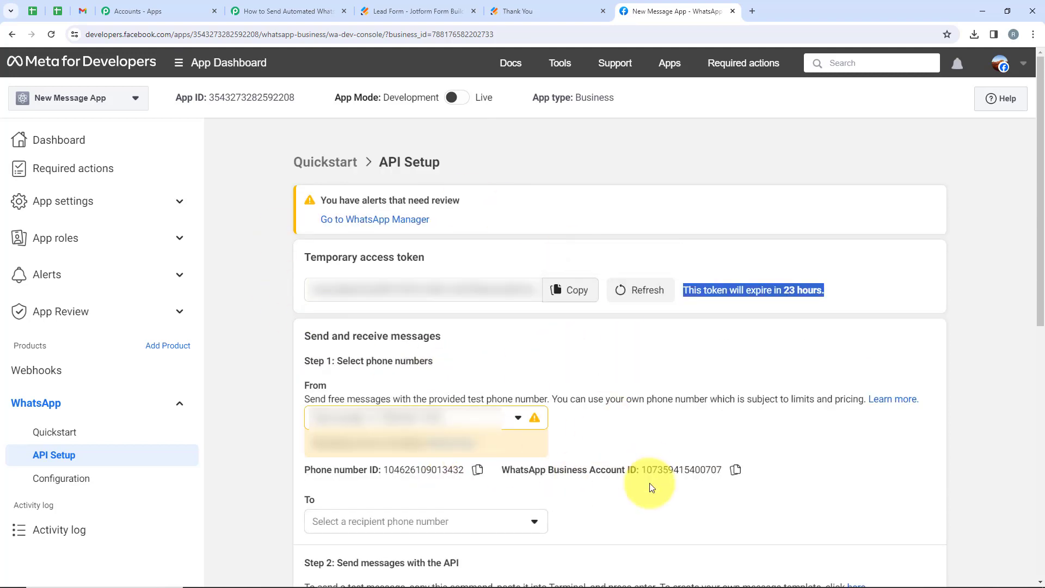
pyautogui.click(569, 290)
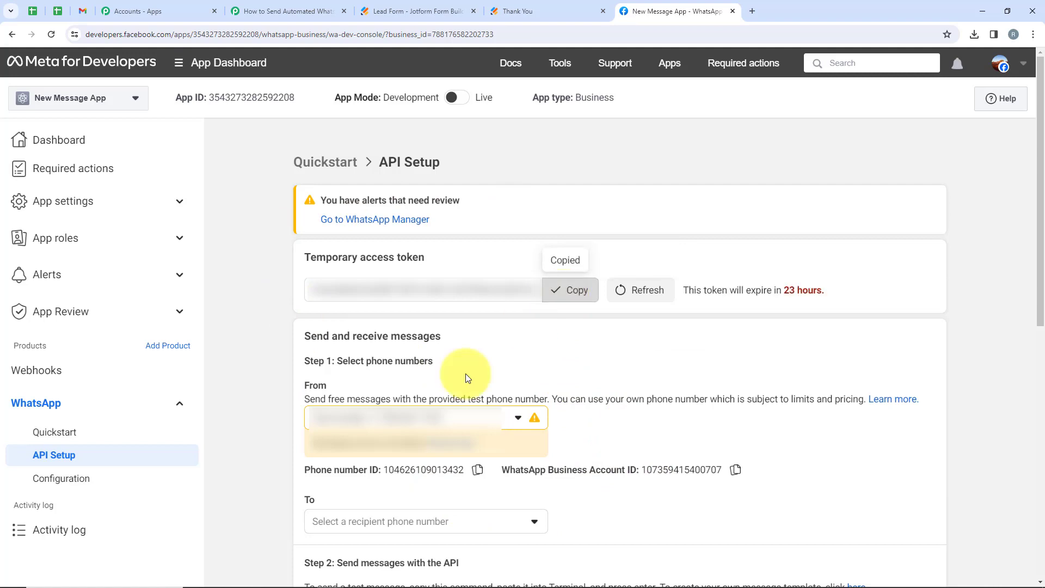
pyautogui.click(237, 11)
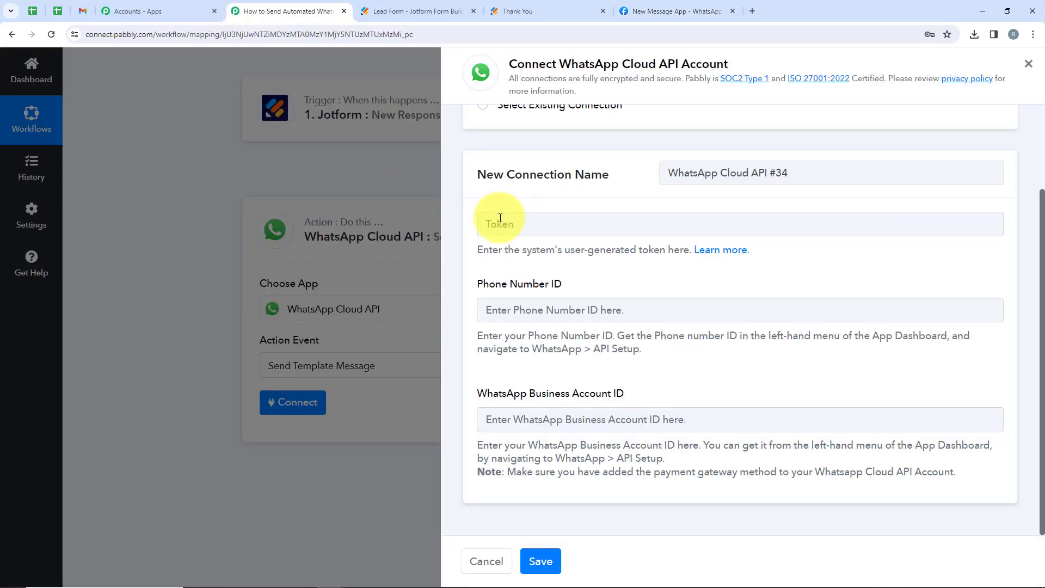
# Paste the temporary access token and save the WhatsApp Cloud API connection, then return to Meta's API Setup.
pyautogui.click(500, 218)
pyautogui.hotkey('ctrl', 'v')
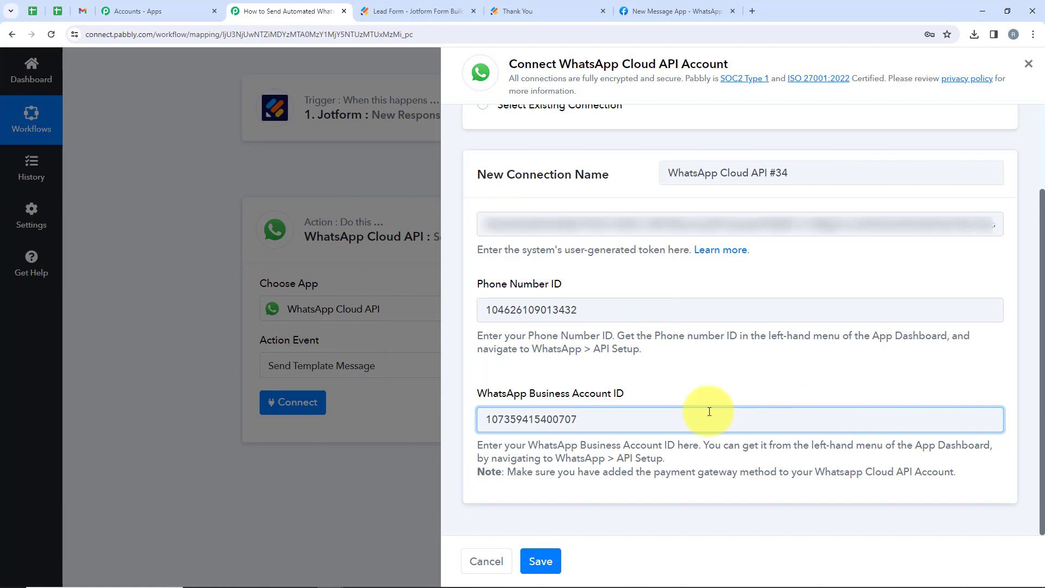
pyautogui.click(550, 562)
pyautogui.scroll(-2, 413, 490)
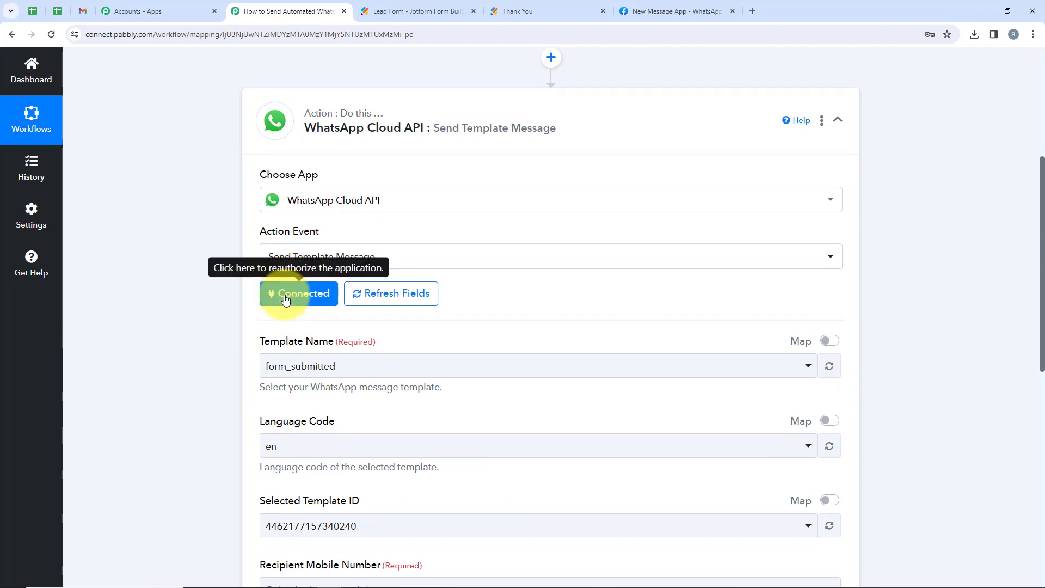
pyautogui.scroll(-1, 284, 299)
pyautogui.moveTo(254, 283); pyautogui.dragTo(335, 288)
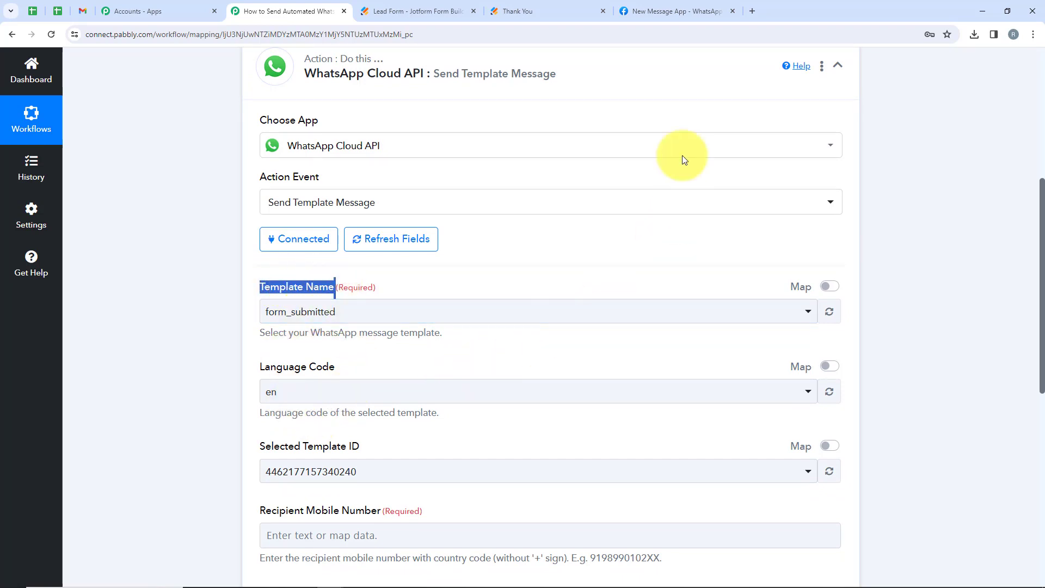
pyautogui.click(639, 6)
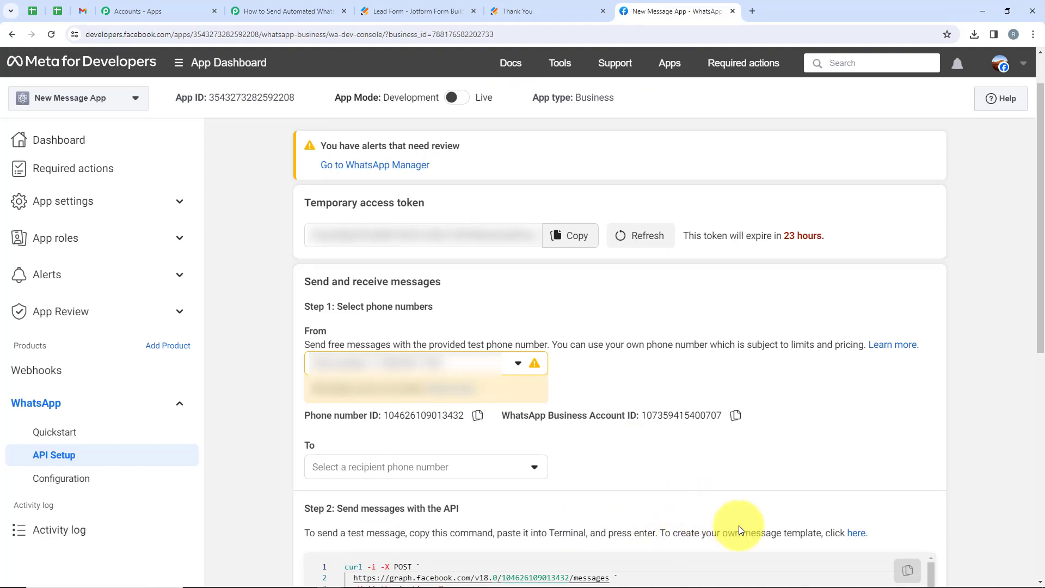
# Check the WhatsApp Manager templates list, then select form_submitted as the Pabbly action's Template Name.
pyautogui.click(862, 535)
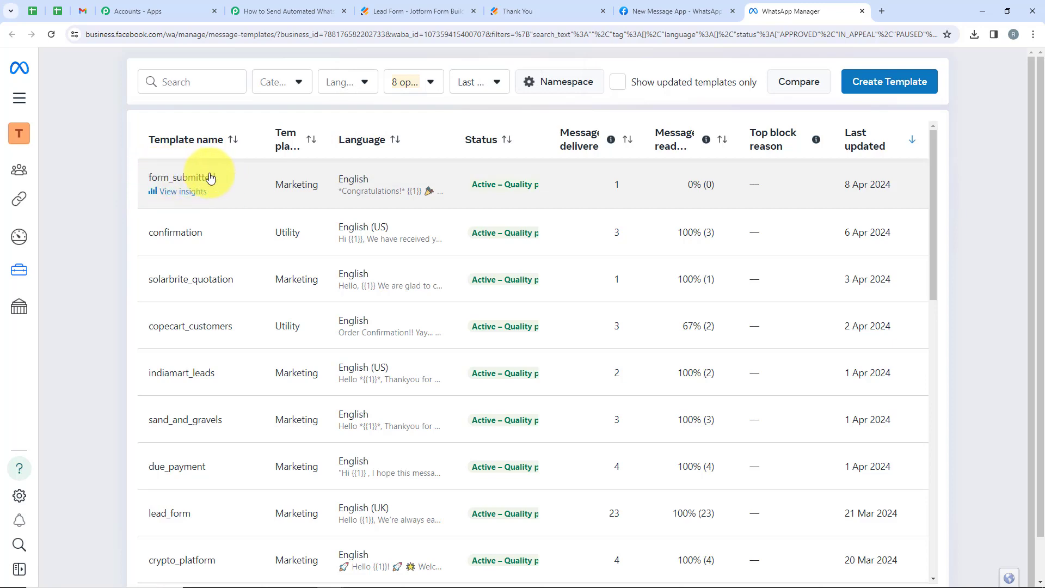
pyautogui.click(279, 11)
pyautogui.click(392, 311)
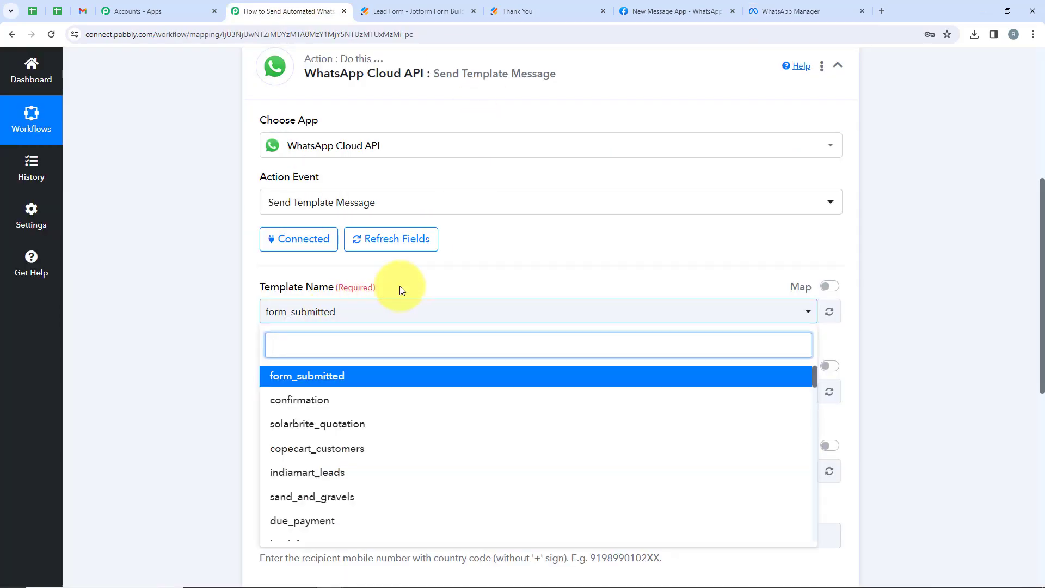
pyautogui.click(333, 384)
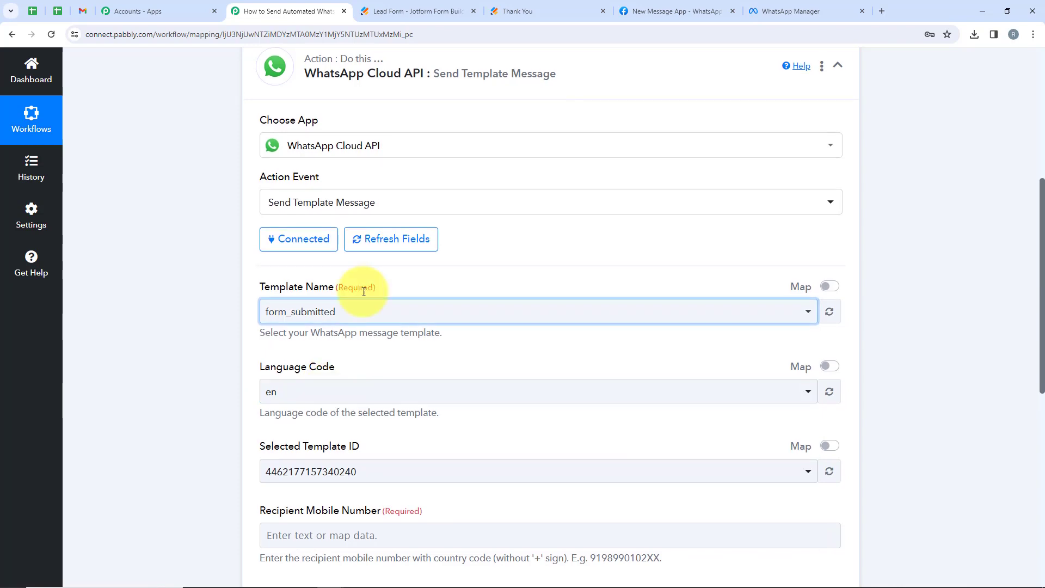
pyautogui.scroll(-3, 314, 263)
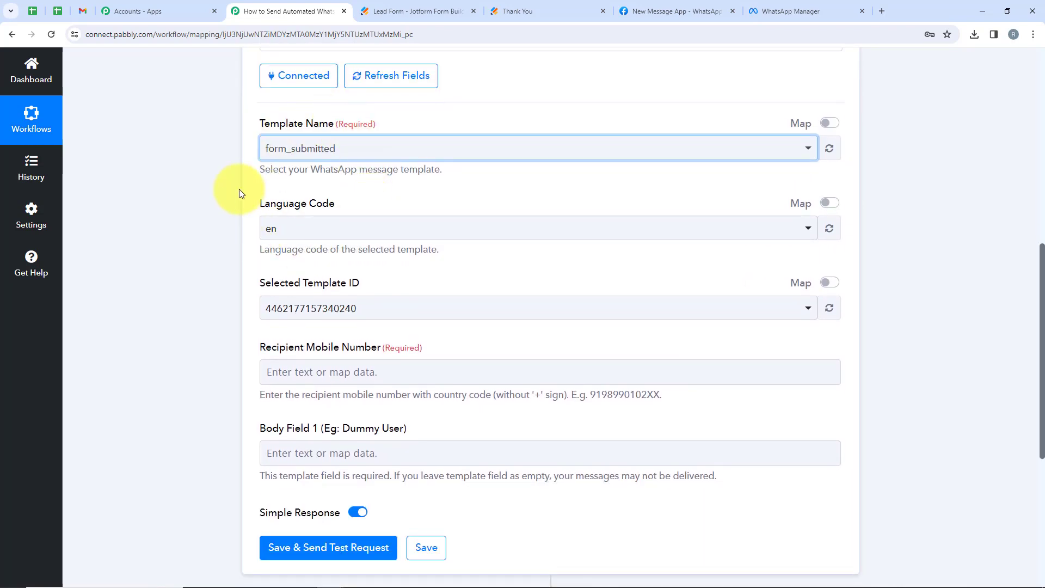
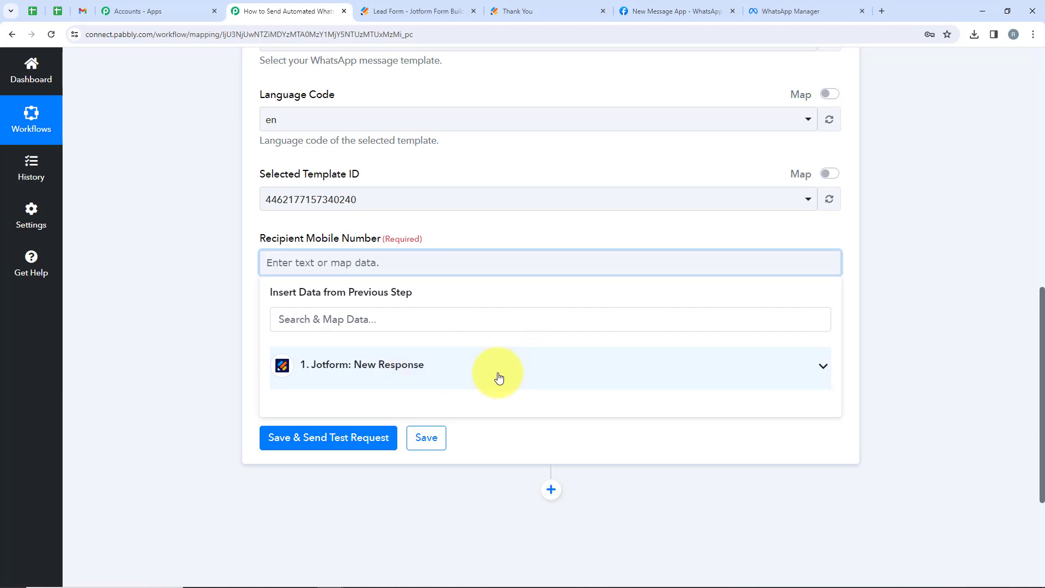
# Map Recipient Mobile Number to the Jotform PhoneNumber Area (+91) and PhoneNumber Phone fields.
pyautogui.click(823, 376)
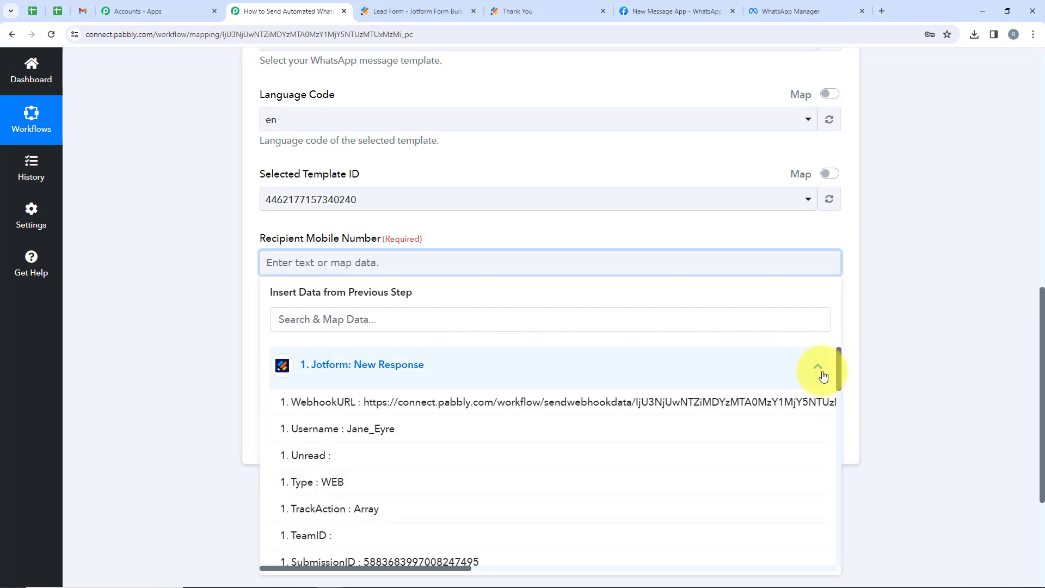
pyautogui.click(315, 326)
pyautogui.write('Pho')
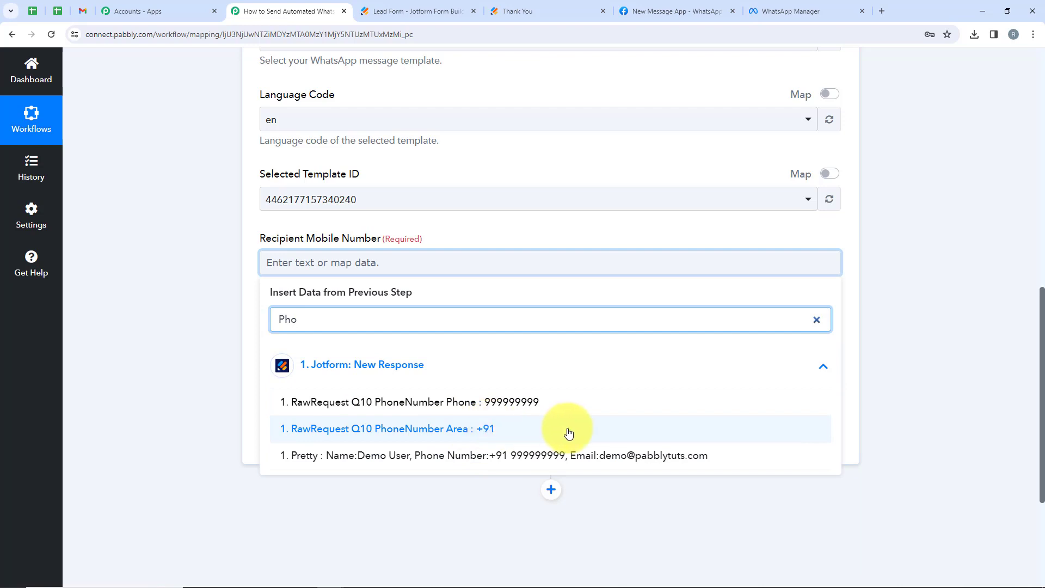
pyautogui.click(521, 426)
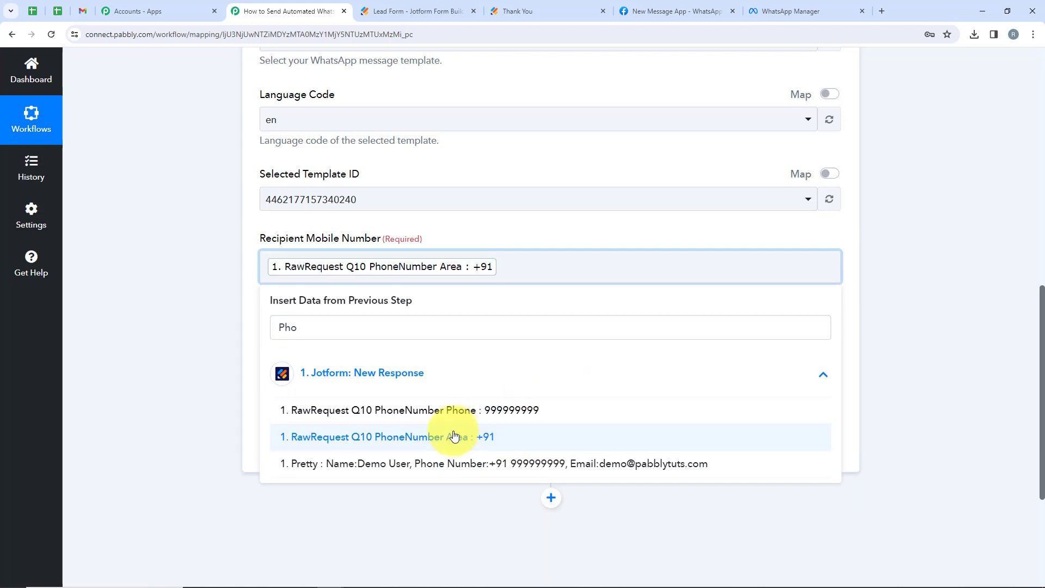
pyautogui.click(451, 410)
pyautogui.click(223, 396)
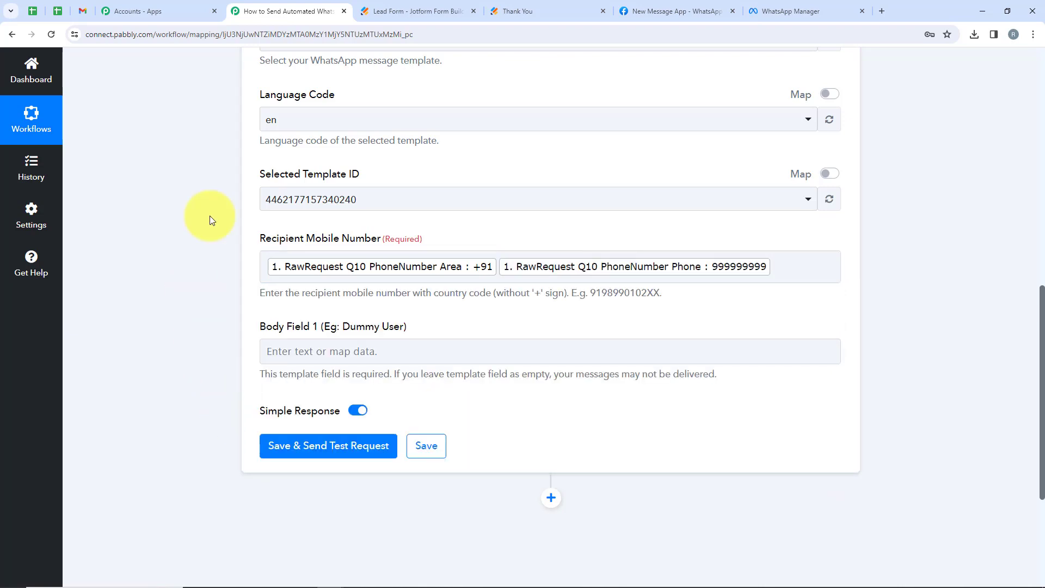
pyautogui.moveTo(413, 326); pyautogui.dragTo(285, 353)
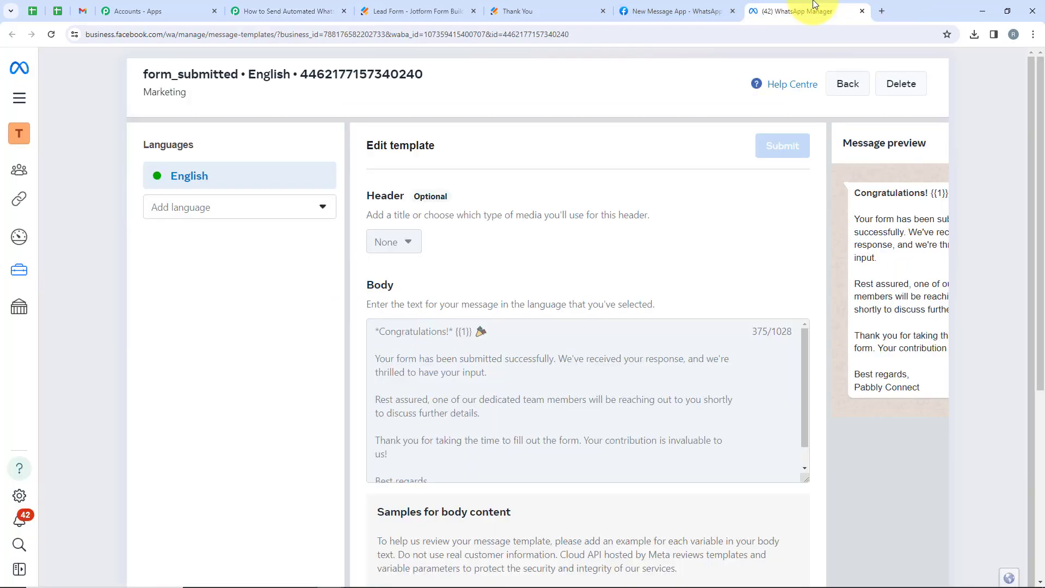
pyautogui.click(795, 11)
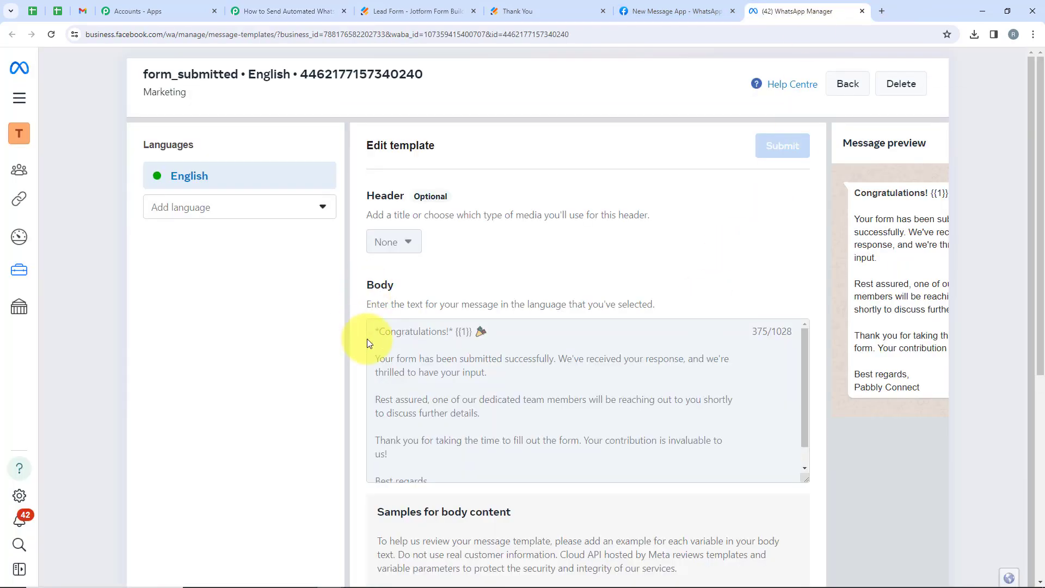
pyautogui.scroll(-2, 478, 350)
pyautogui.scroll(2, 487, 395)
pyautogui.moveTo(377, 334); pyautogui.dragTo(484, 334)
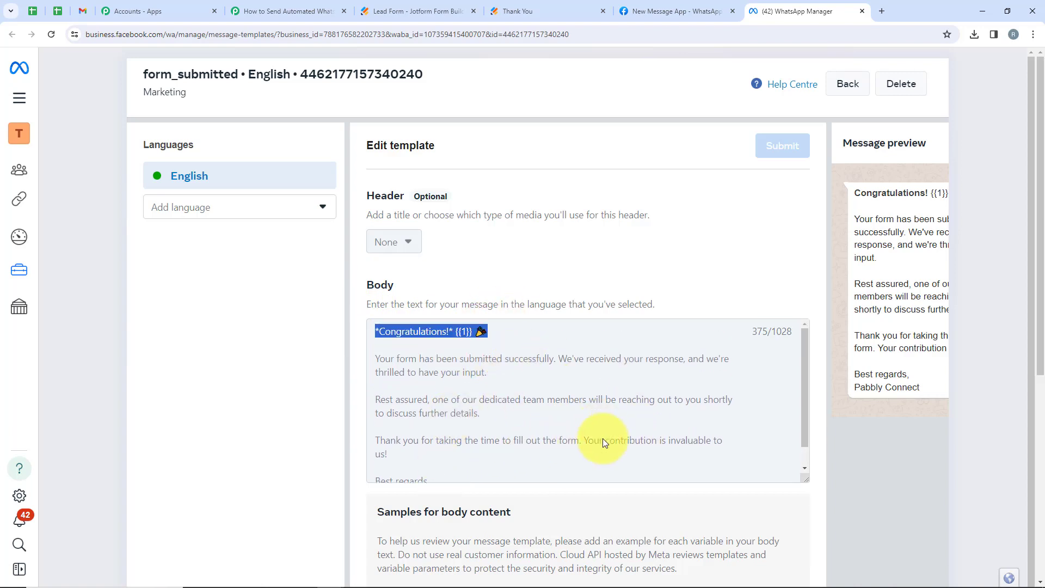
pyautogui.click(456, 335)
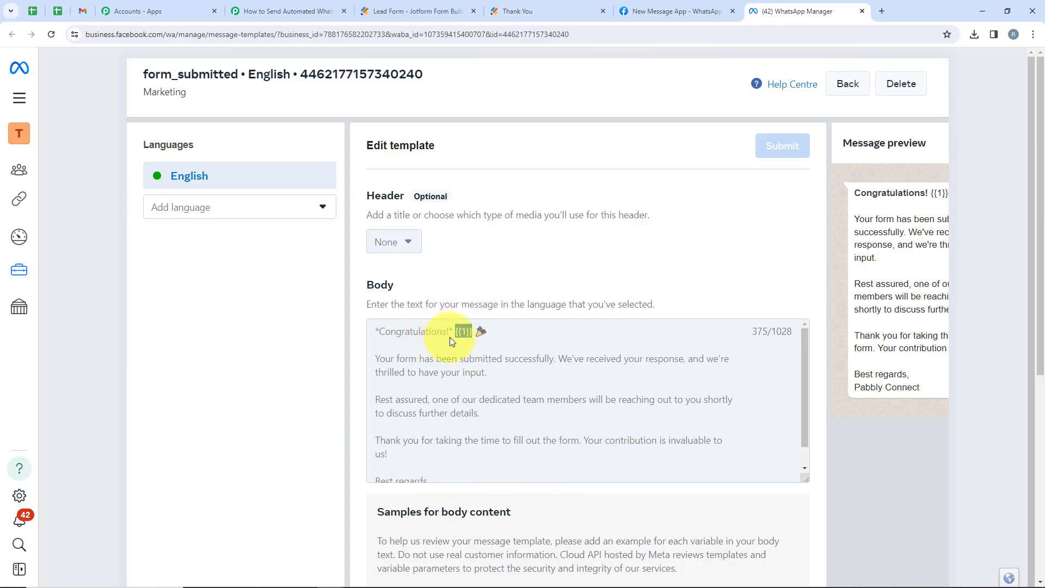
pyautogui.scroll(-1, 450, 337)
pyautogui.scroll(1, 450, 337)
pyautogui.scroll(-1, 449, 338)
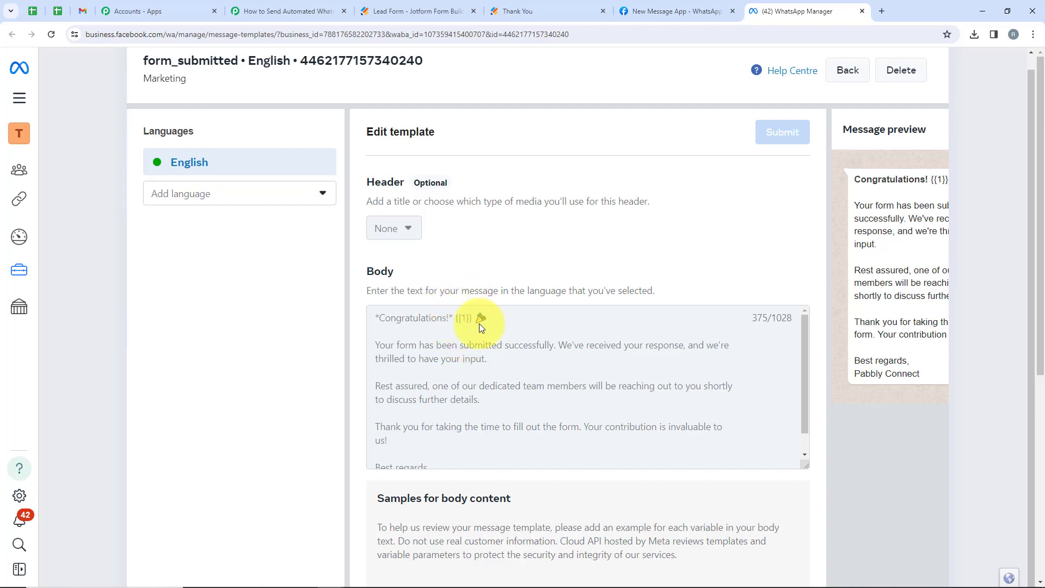
pyautogui.scroll(1, 457, 321)
# Map Body Field 1 to the Jotform RawRequest Q3 Name First and Name Last fields.
pyautogui.click(267, 11)
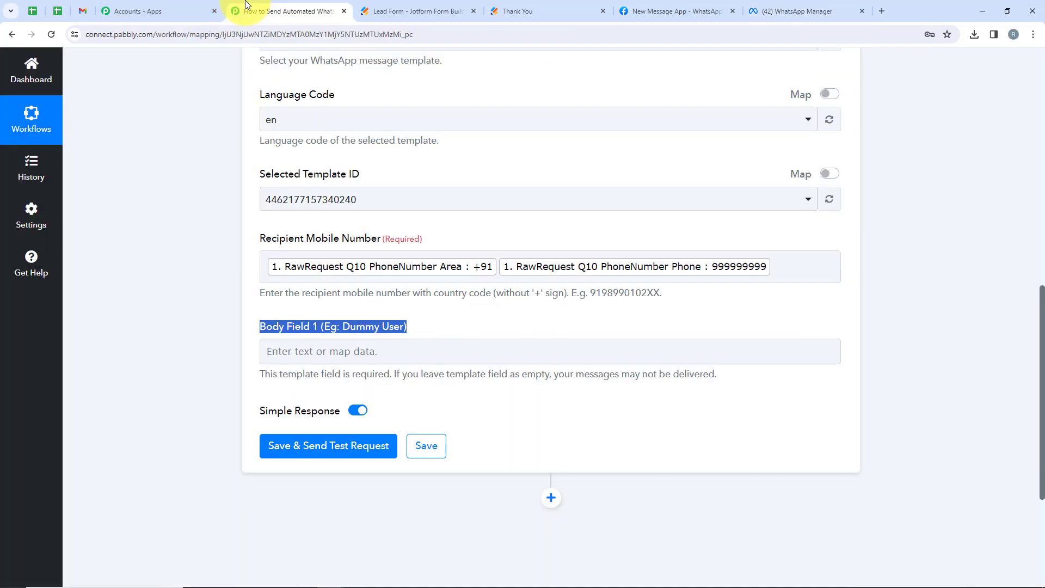
pyautogui.click(345, 344)
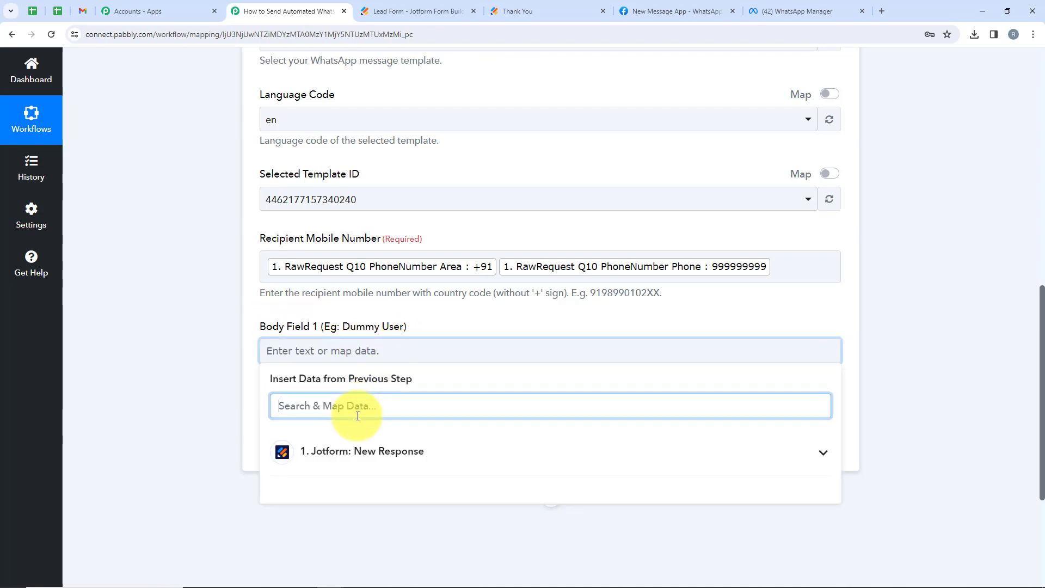
pyautogui.write('Name')
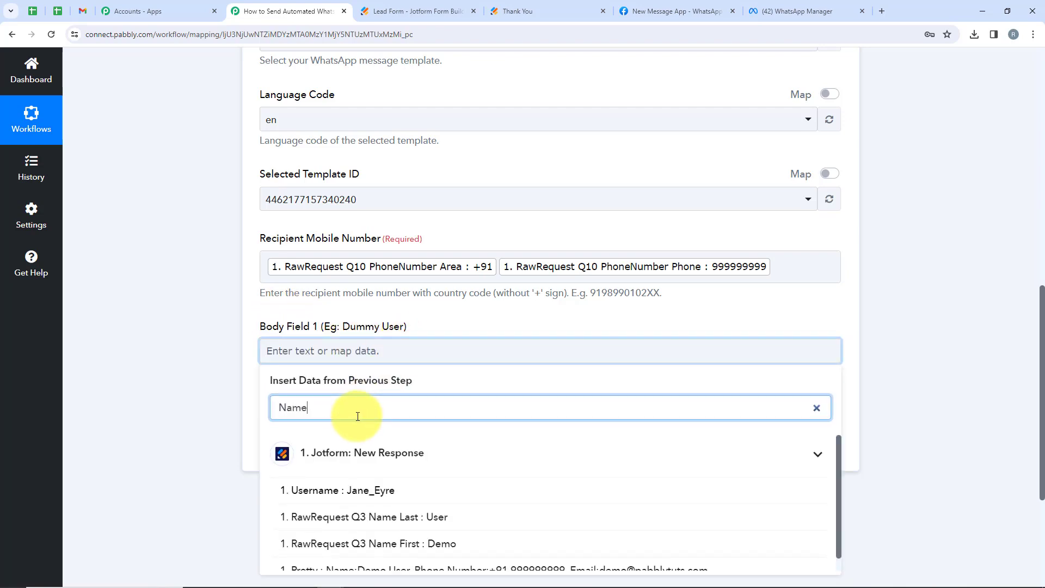
pyautogui.scroll(-2, 348, 419)
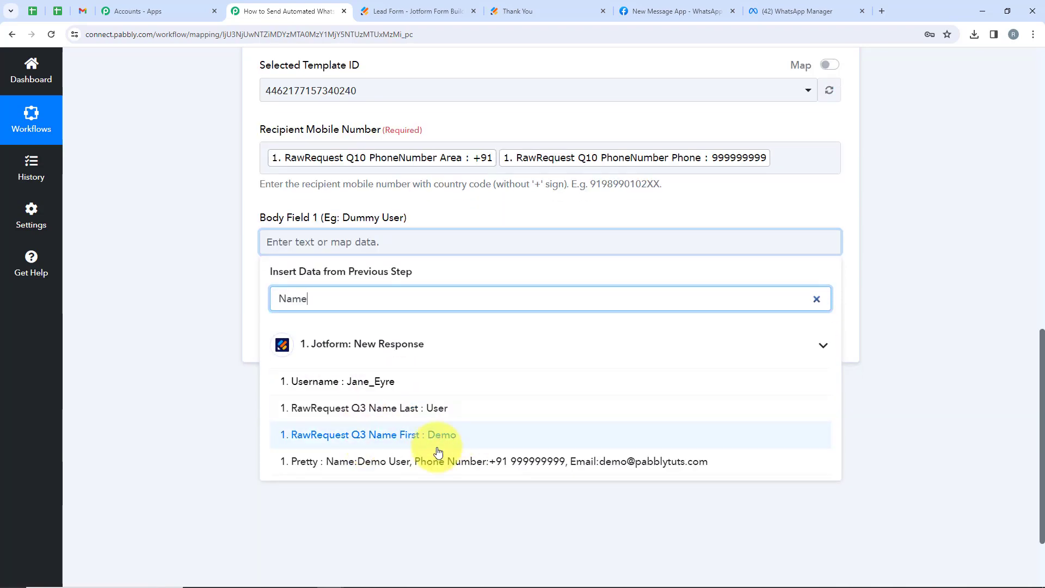
pyautogui.click(426, 436)
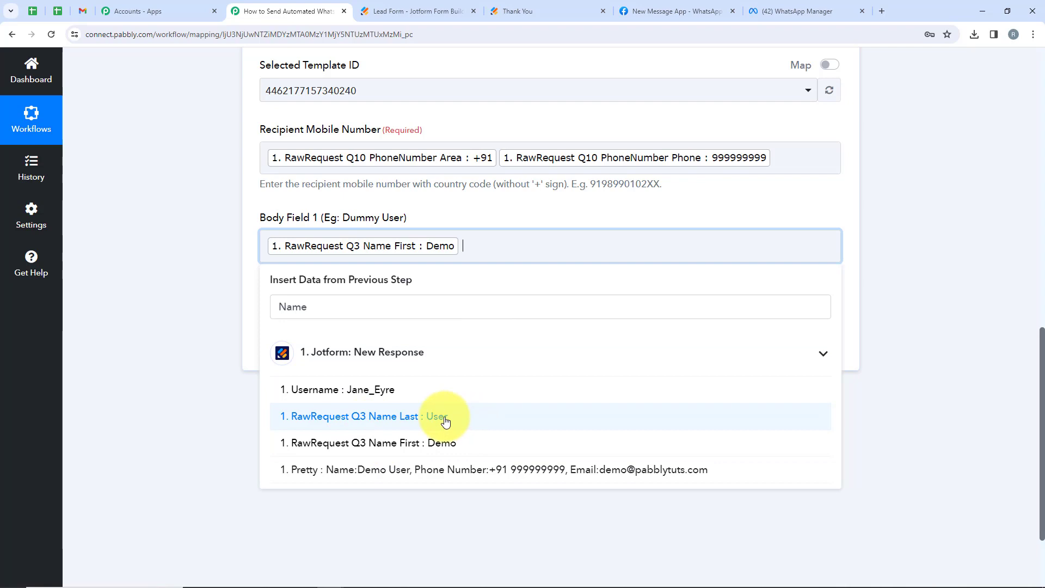
pyautogui.click(471, 419)
pyautogui.click(211, 299)
pyautogui.scroll(-3, 717, 254)
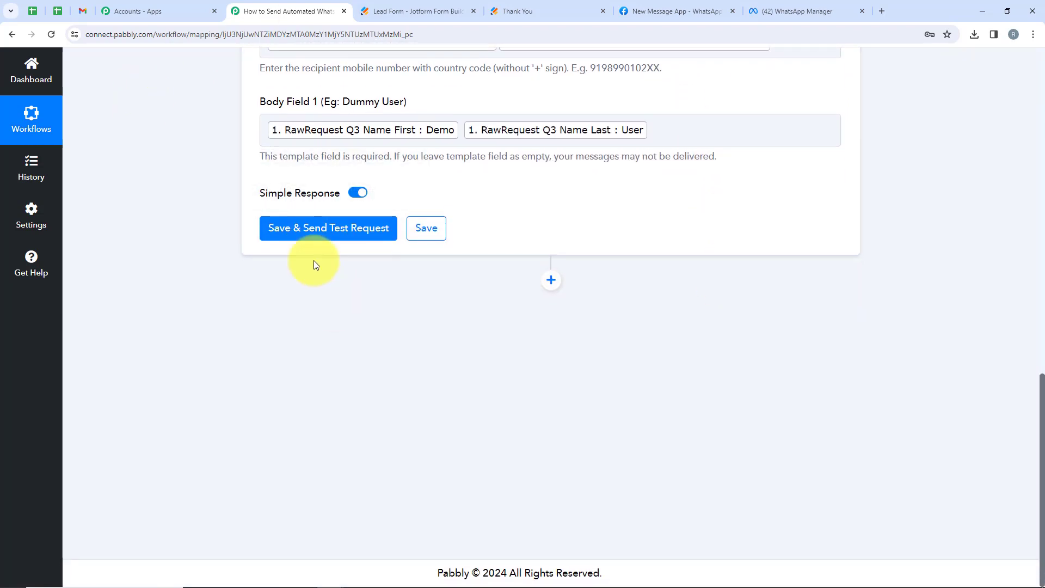
pyautogui.scroll(1, 345, 287)
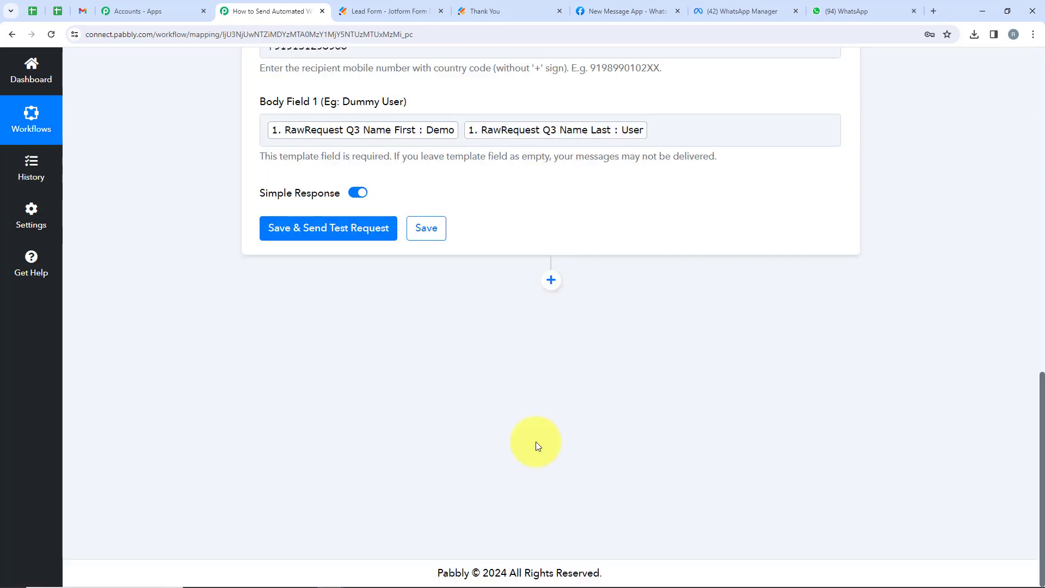
# Save the WhatsApp step and send a test request returning status accepted, then check WhatsApp Web.
pyautogui.click(357, 234)
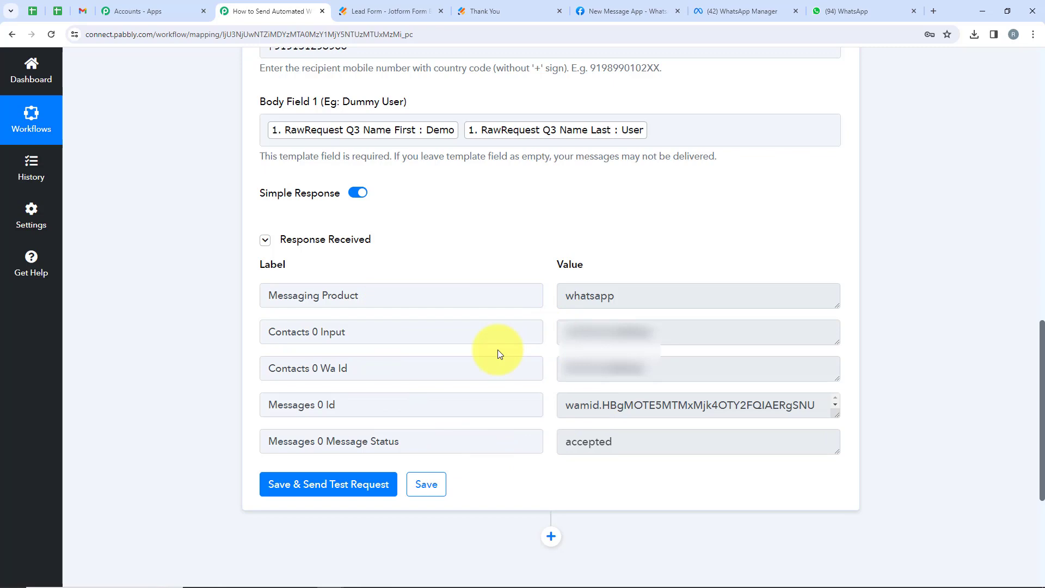
pyautogui.click(841, 12)
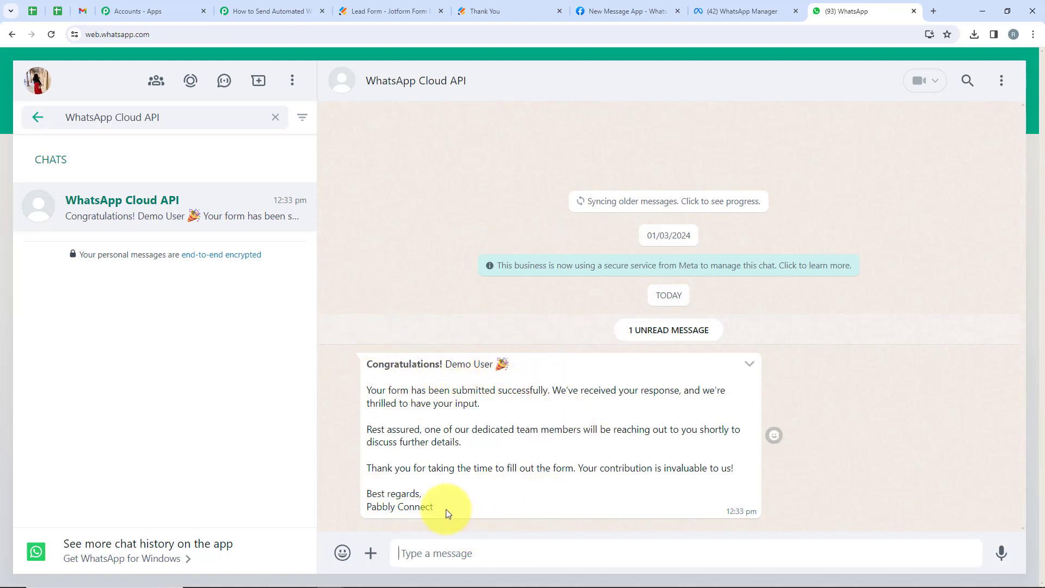
# Check the Congratulations Demo User message against the WhatsApp Manager template, then go to the Jotform thank-you page.
pyautogui.moveTo(445, 509); pyautogui.dragTo(366, 364)
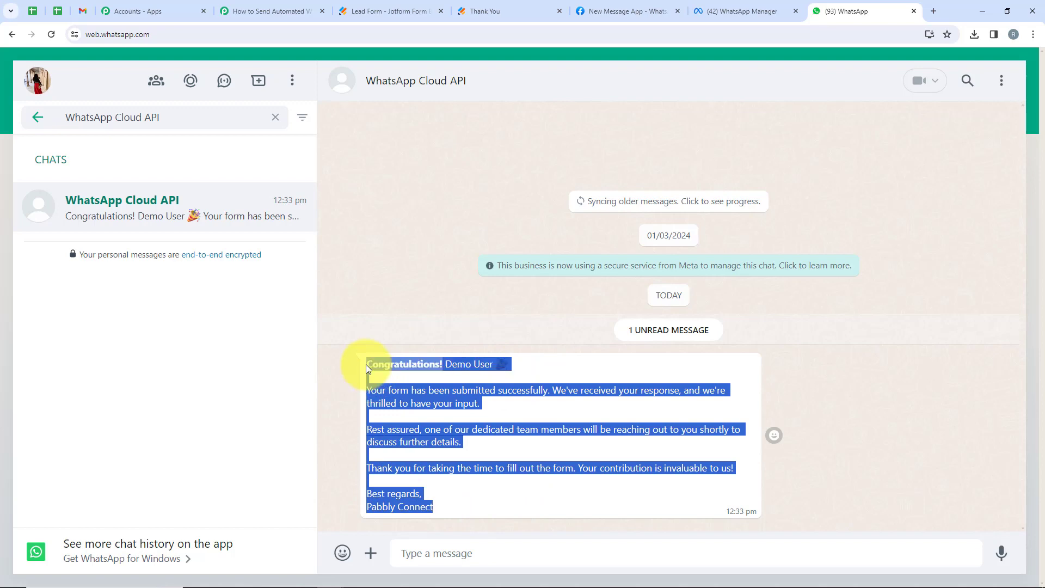
pyautogui.click(744, 4)
pyautogui.click(855, 4)
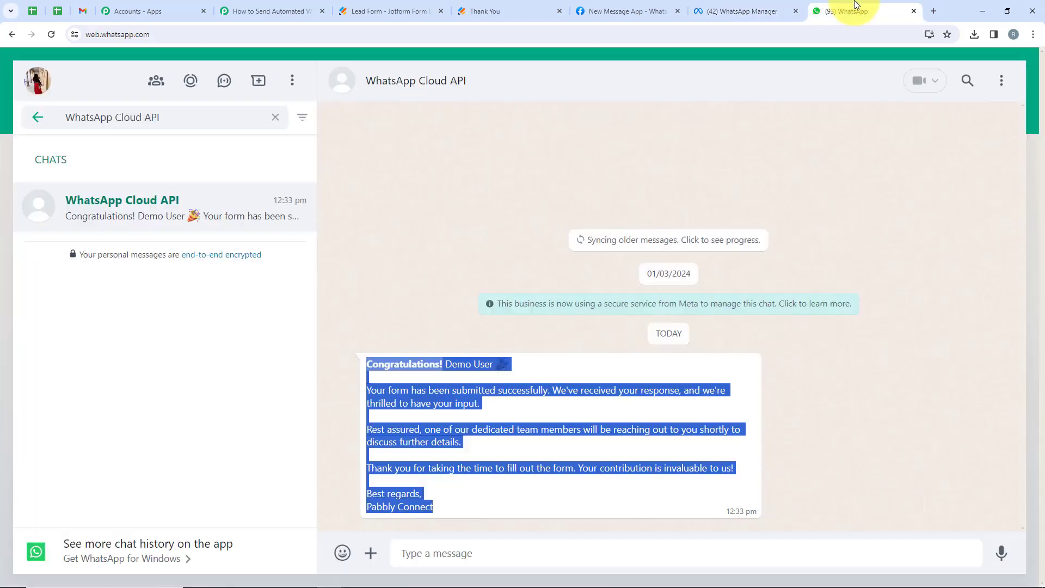
pyautogui.click(400, 360)
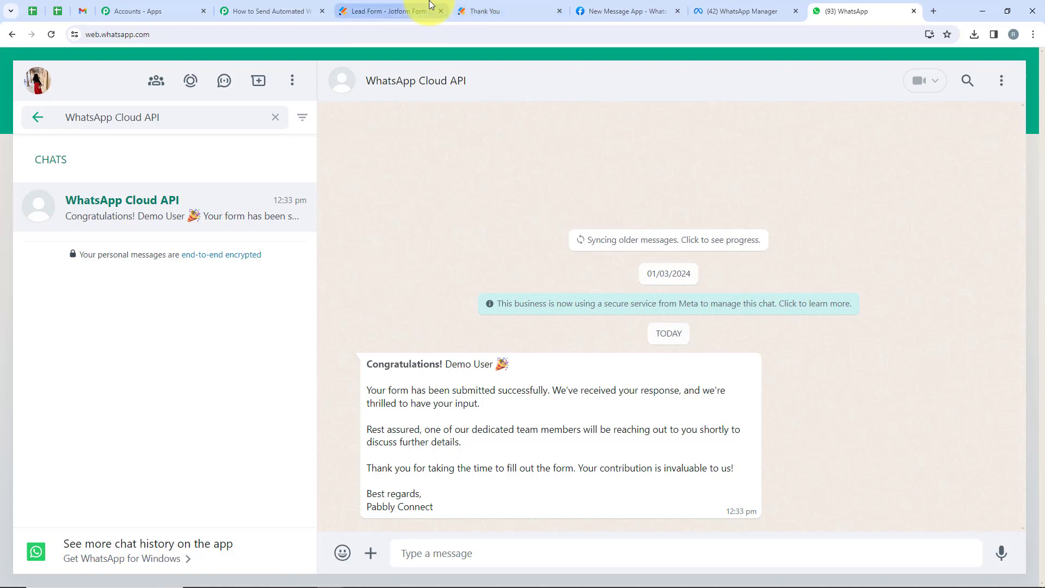
pyautogui.click(503, 9)
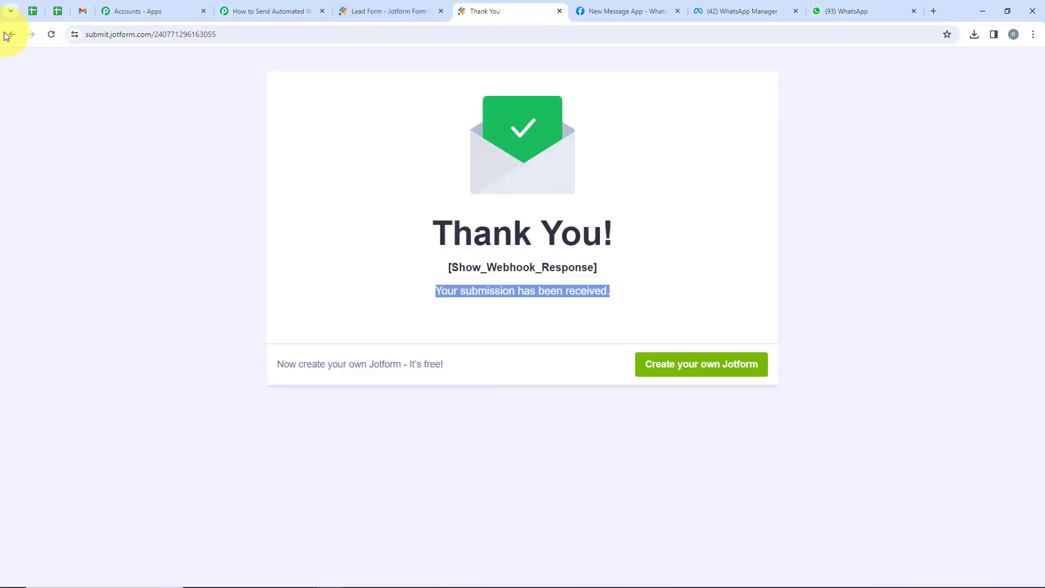
# Reload the Lead Form and enter first name 'Test' and last name 'User'.
pyautogui.click(51, 35)
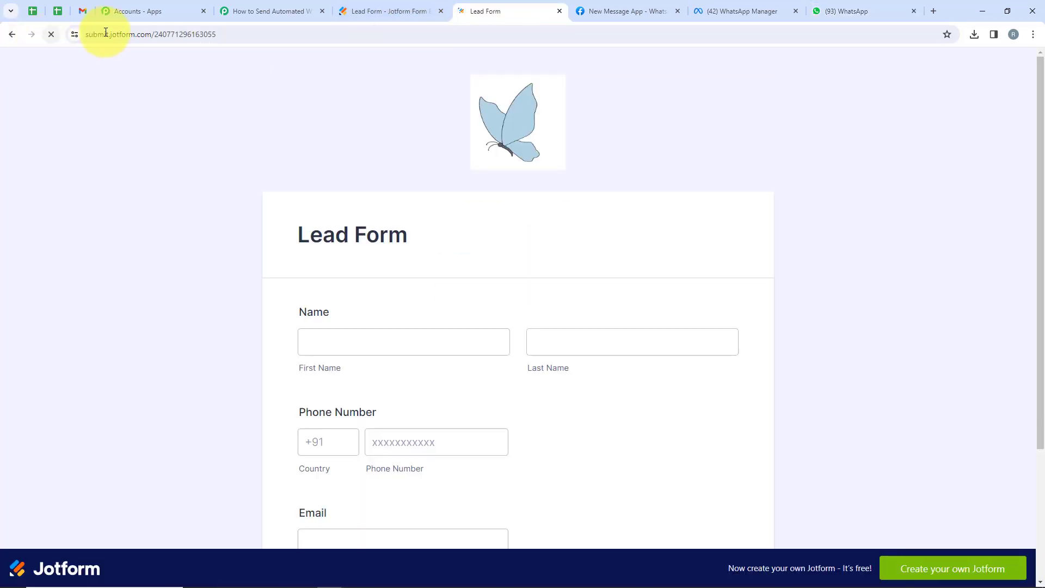
pyautogui.scroll(-2, 406, 197)
pyautogui.scroll(-1, 406, 197)
pyautogui.click(404, 179)
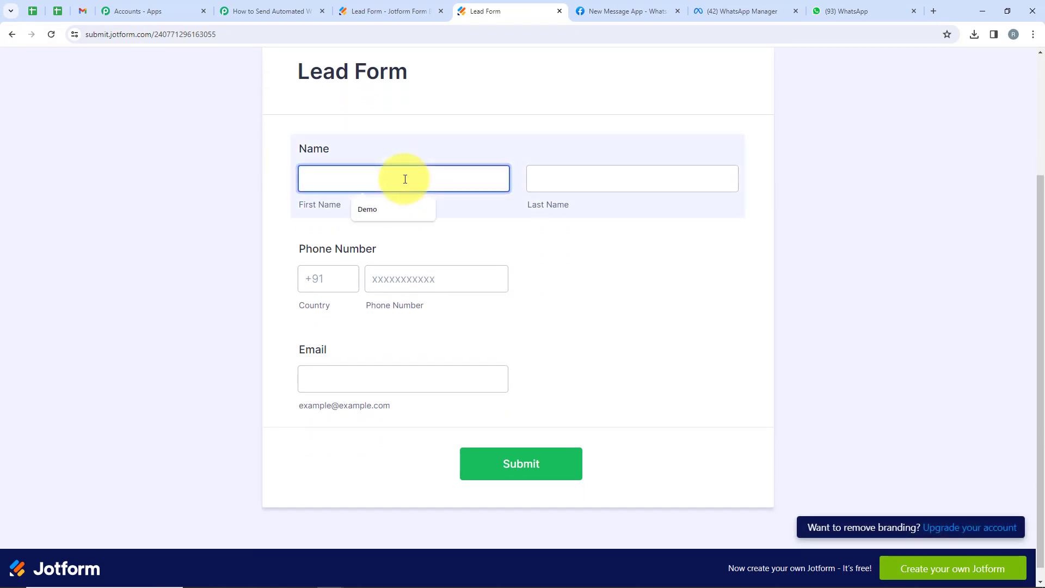
pyautogui.write('Test')
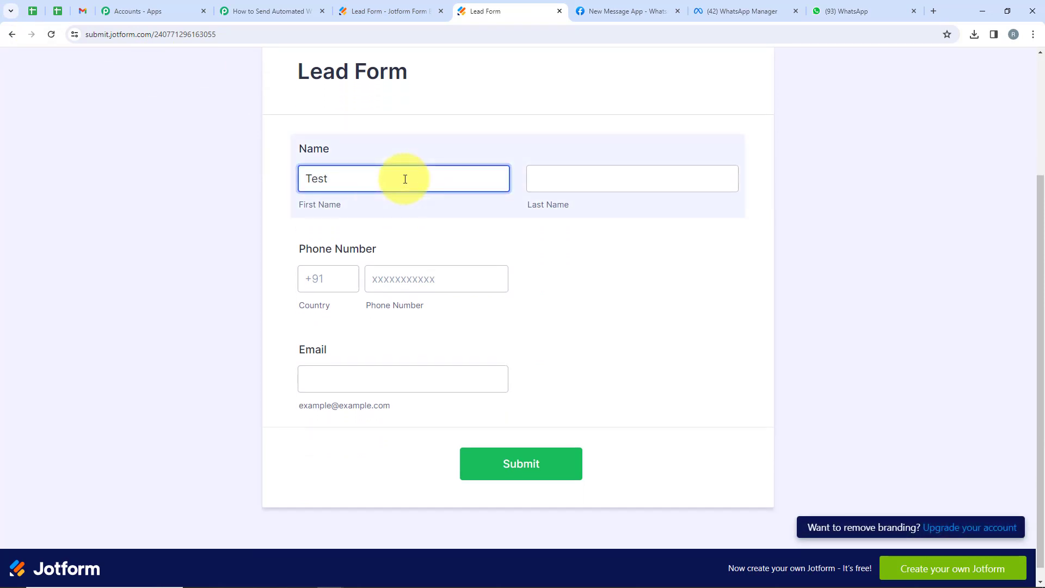
pyautogui.press('Tab')
pyautogui.click(604, 176)
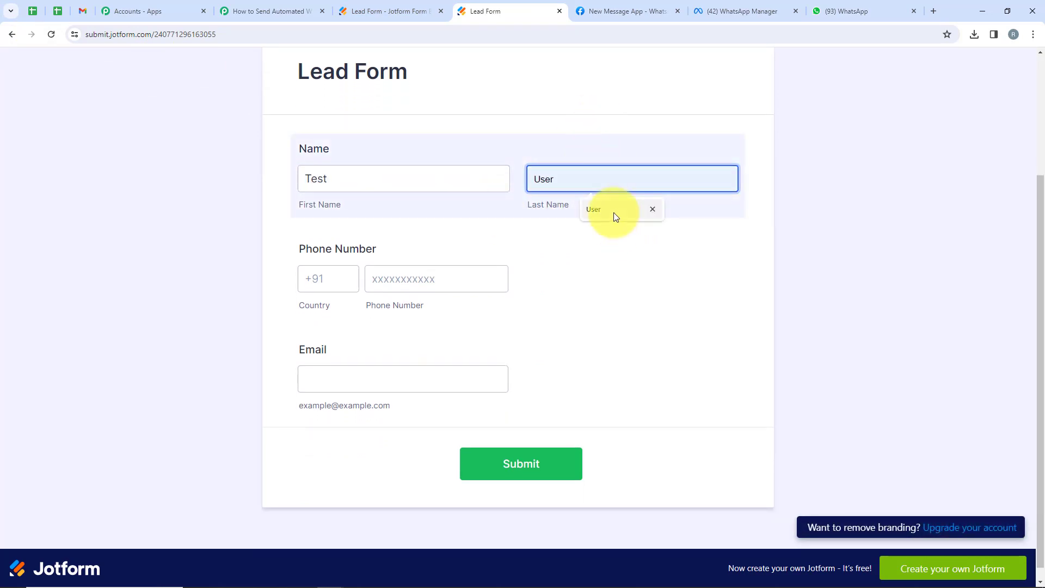
pyautogui.click(613, 212)
# Pick country code +91, enter the phone number and e-mail, and submit the form.
pyautogui.click(344, 272)
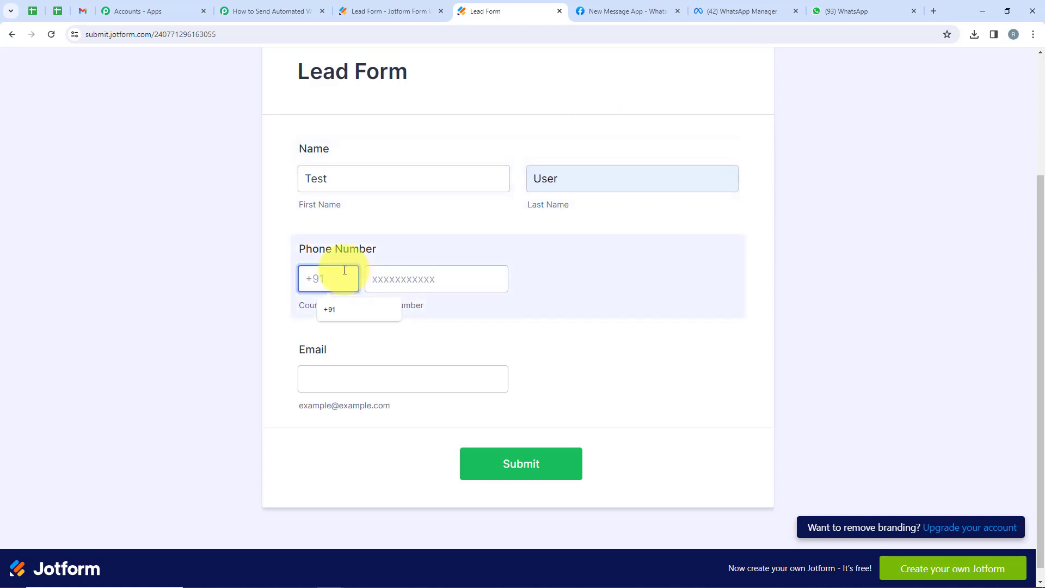
pyautogui.click(398, 282)
pyautogui.write('8888888888')
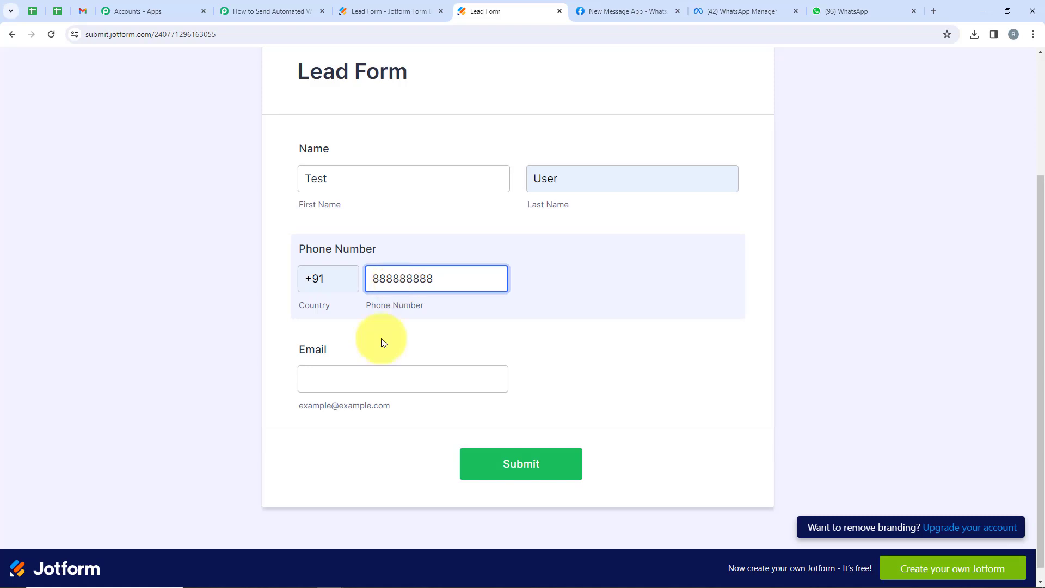
pyautogui.click(376, 369)
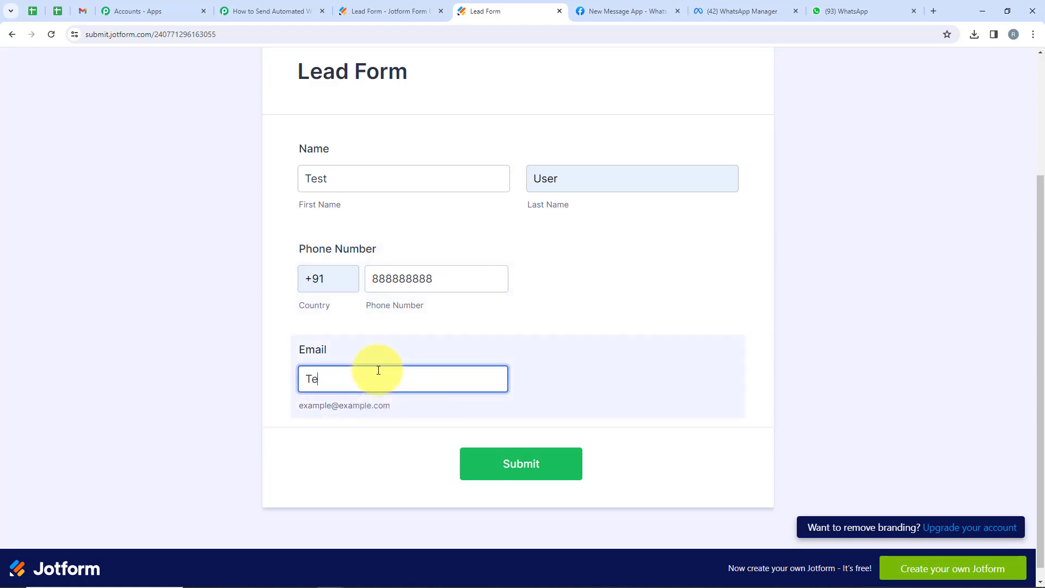
pyautogui.click(492, 482)
# Confirm the Test User congratulations message arrived in WhatsApp, then return to Pabbly Connect.
pyautogui.moveTo(434, 290); pyautogui.dragTo(617, 294)
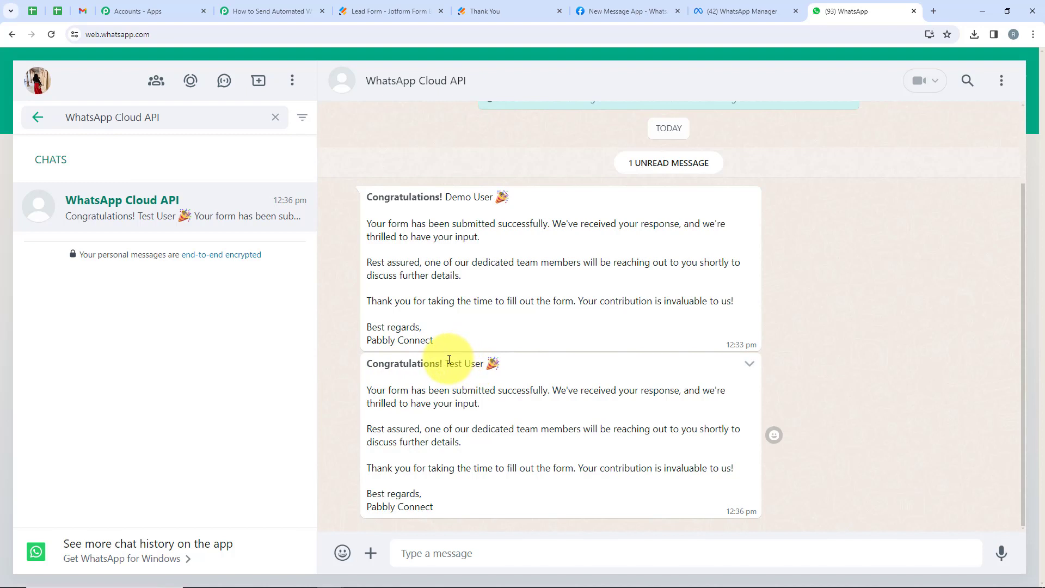
pyautogui.moveTo(448, 364); pyautogui.dragTo(446, 368)
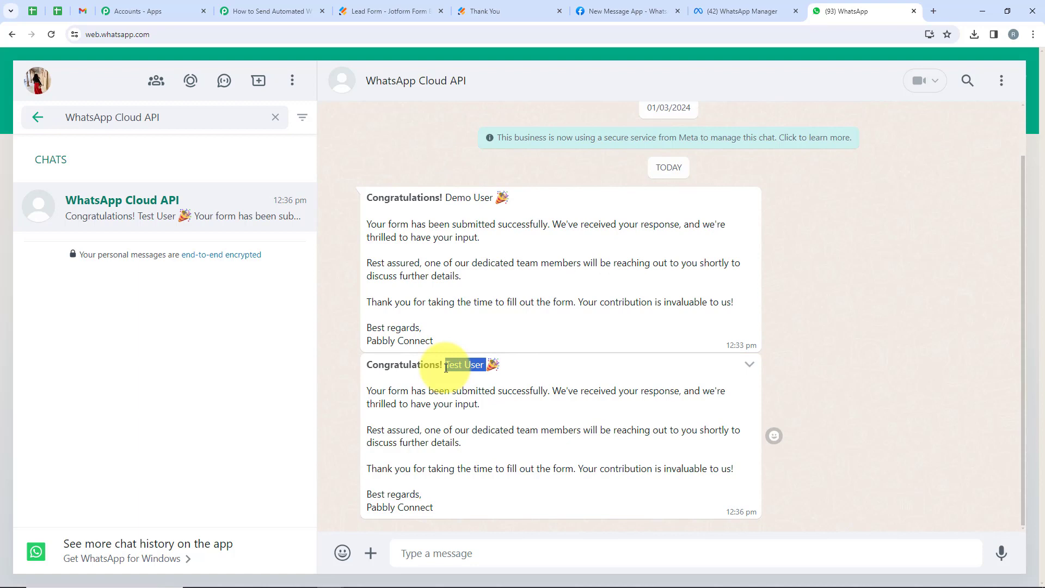
pyautogui.click(294, 11)
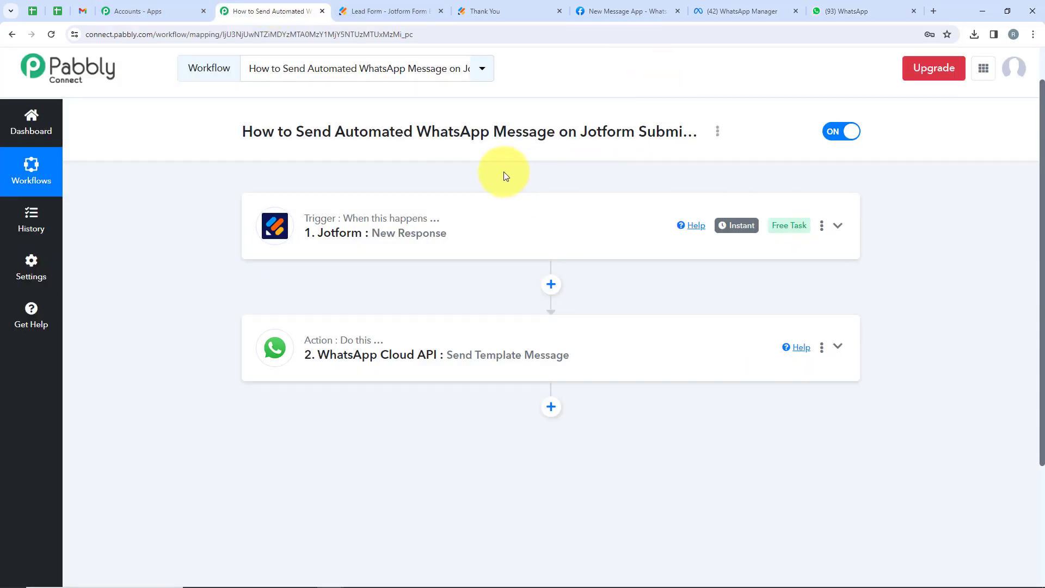
# Expand the Jotform New Response trigger and review its captured response data.
pyautogui.click(431, 226)
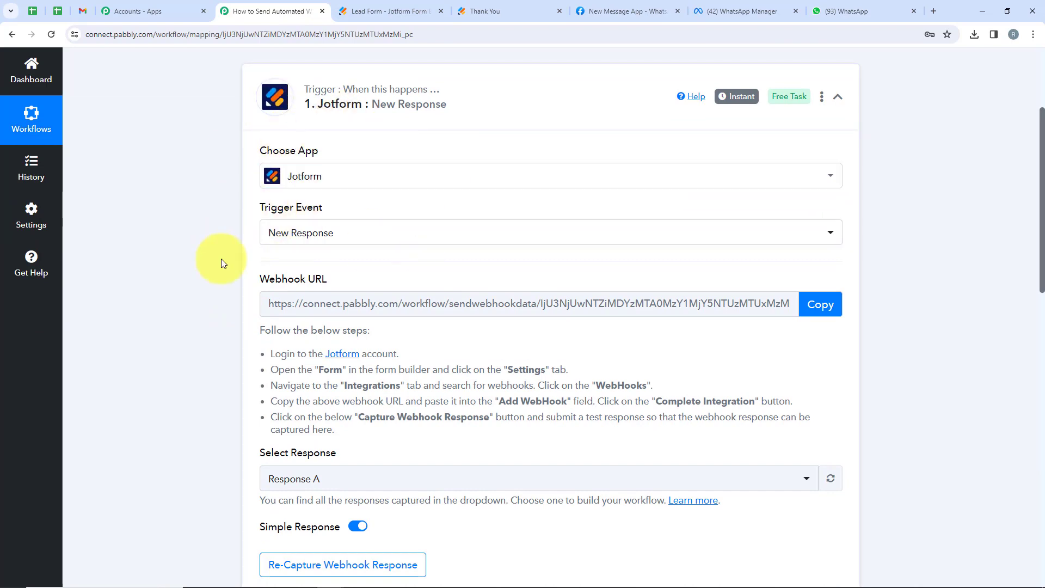
pyautogui.scroll(-1, 345, 265)
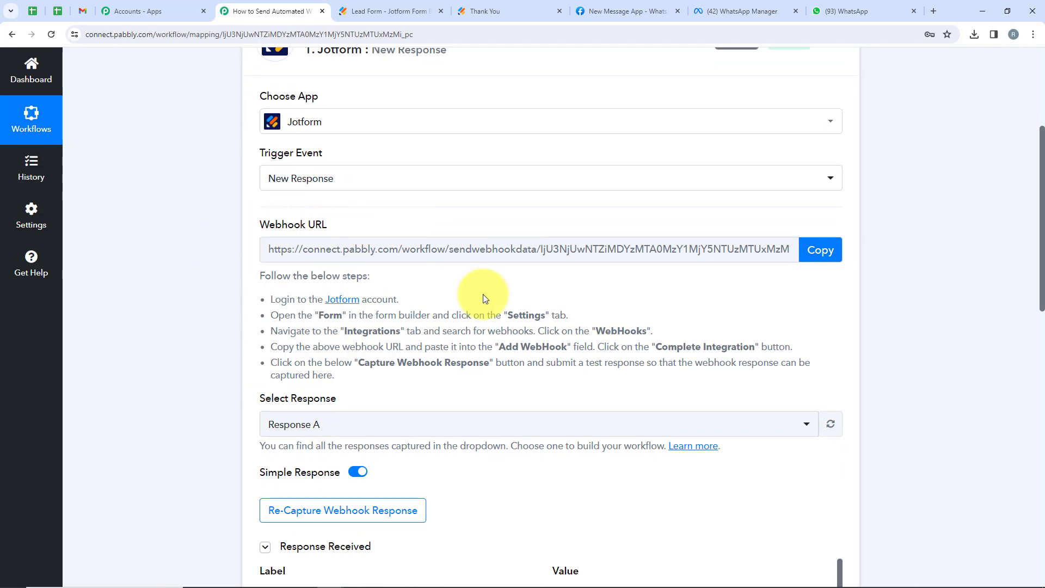
pyautogui.click(382, 11)
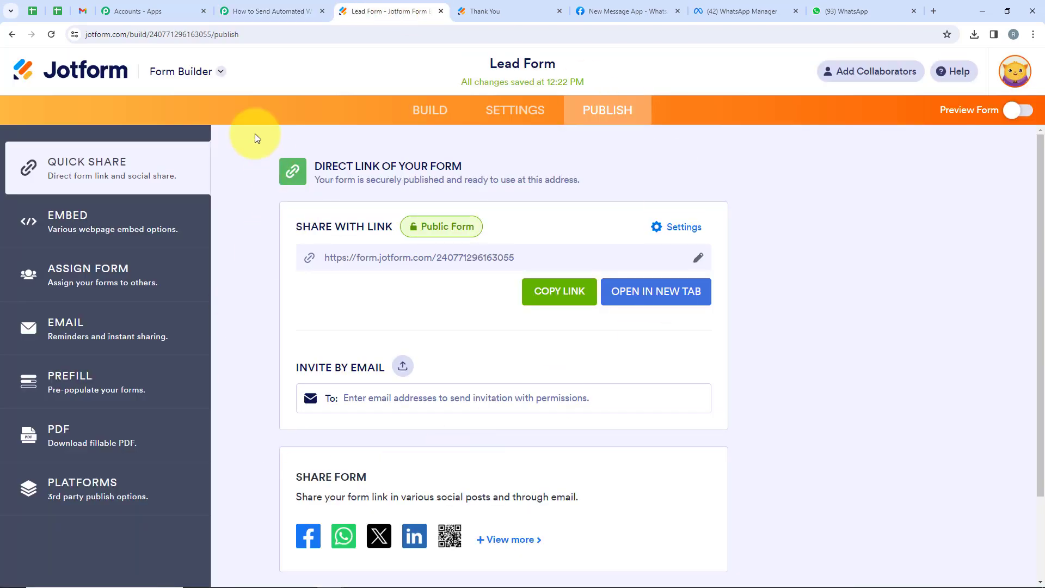
pyautogui.click(267, 10)
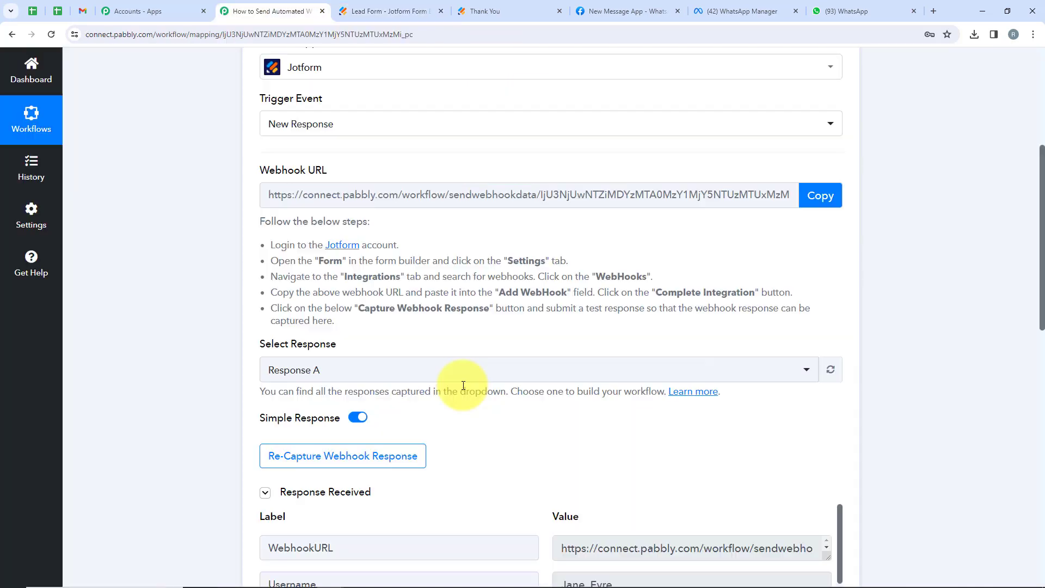
pyautogui.scroll(-10, 490, 283)
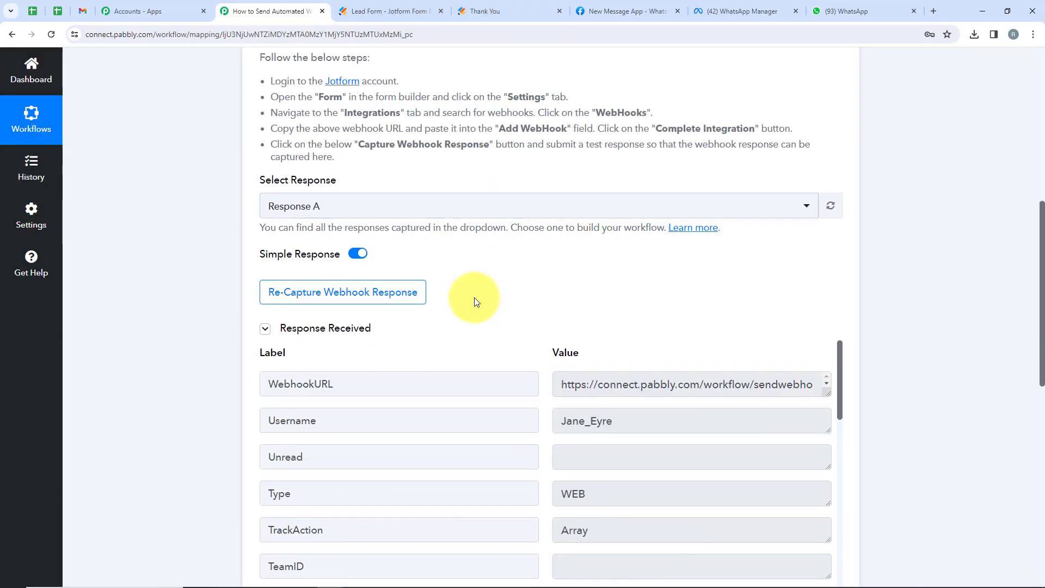
pyautogui.scroll(-10, 529, 329)
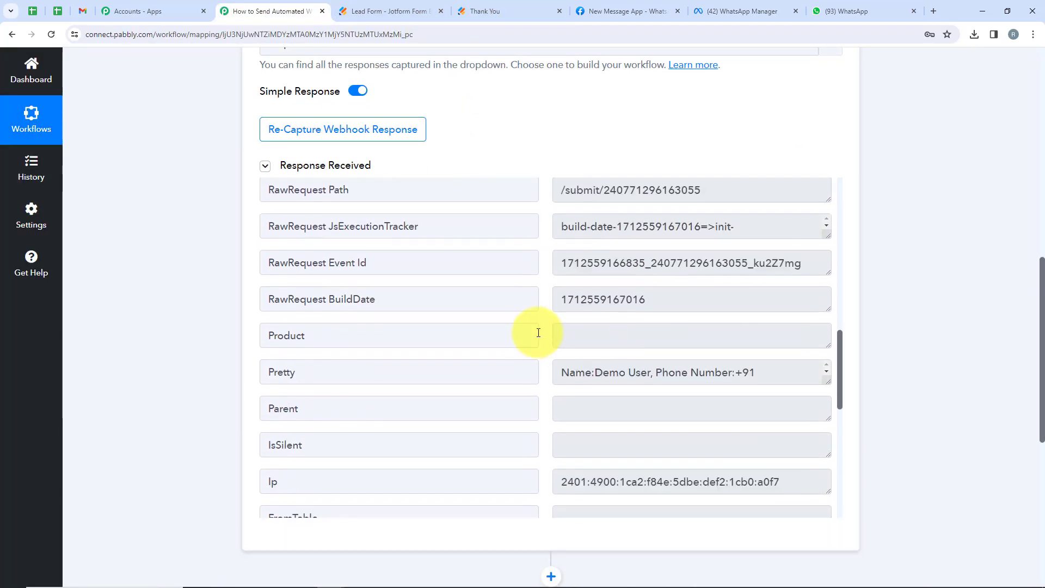
pyautogui.scroll(-3, 870, 283)
pyautogui.scroll(-3, 870, 282)
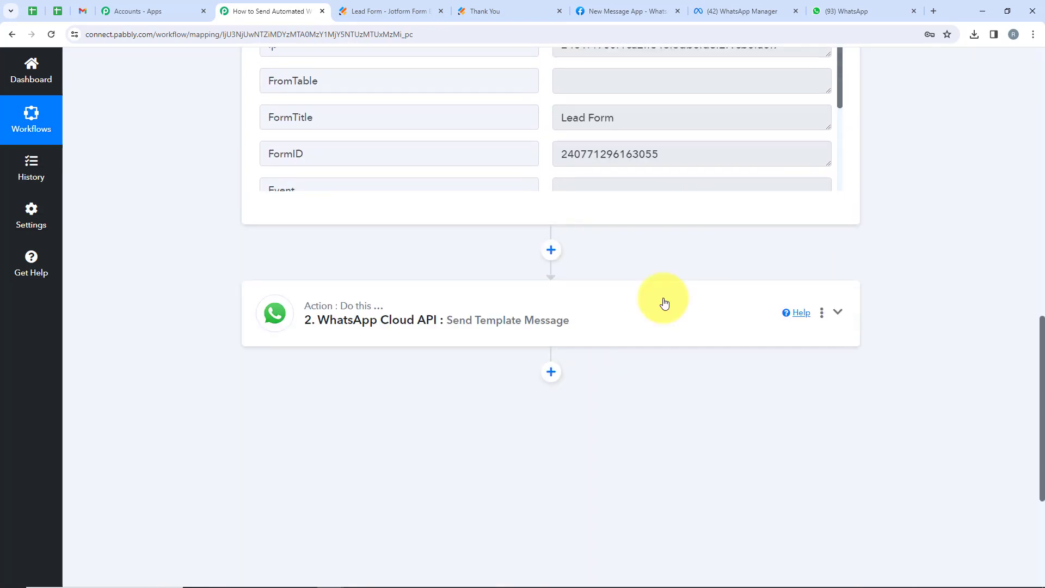
# Expand the WhatsApp Send Template Message action and review its form_submitted template field mappings.
pyautogui.click(501, 303)
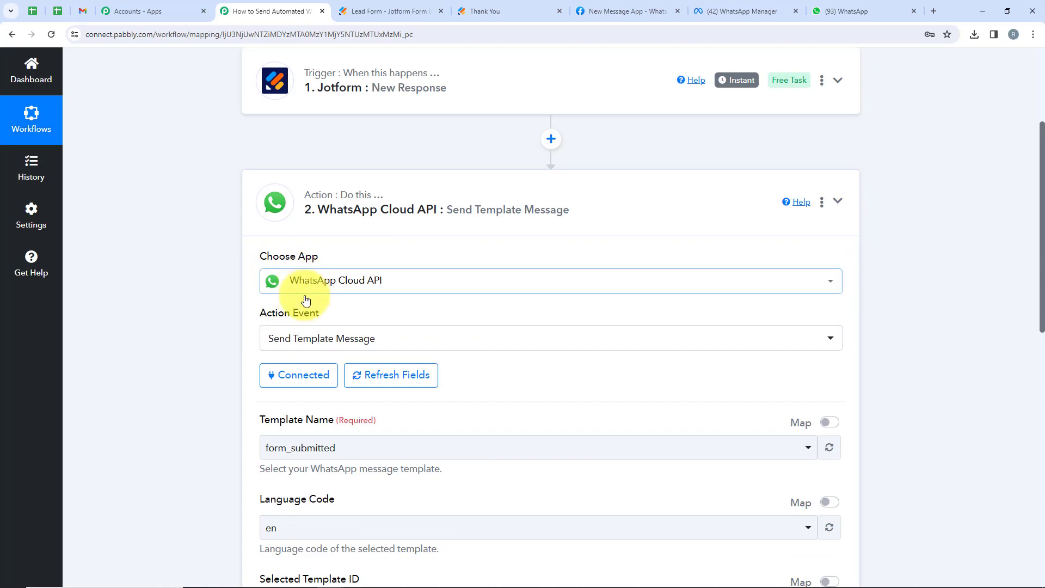
pyautogui.scroll(-1, 217, 321)
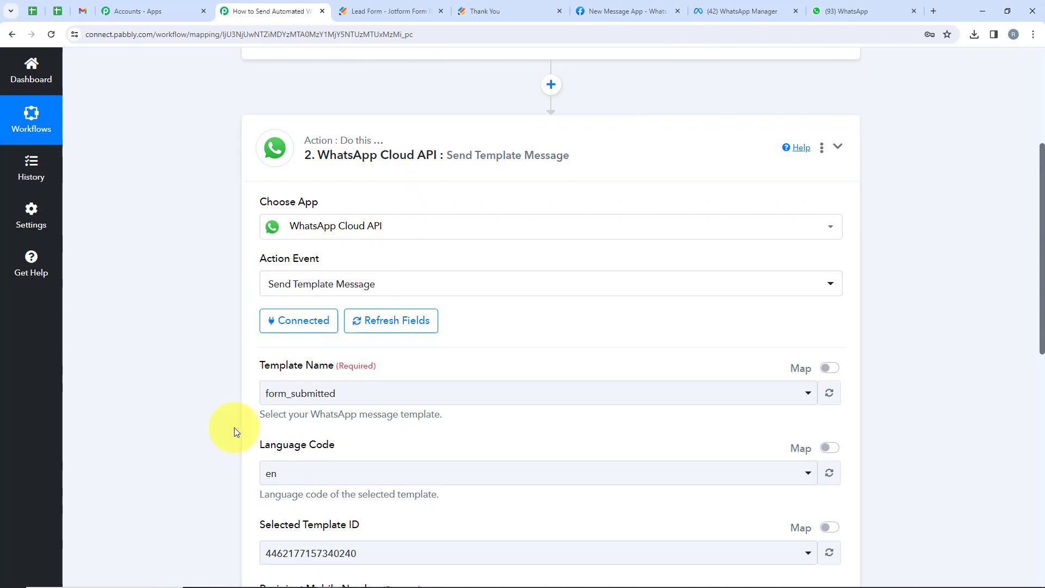
pyautogui.scroll(-4, 234, 426)
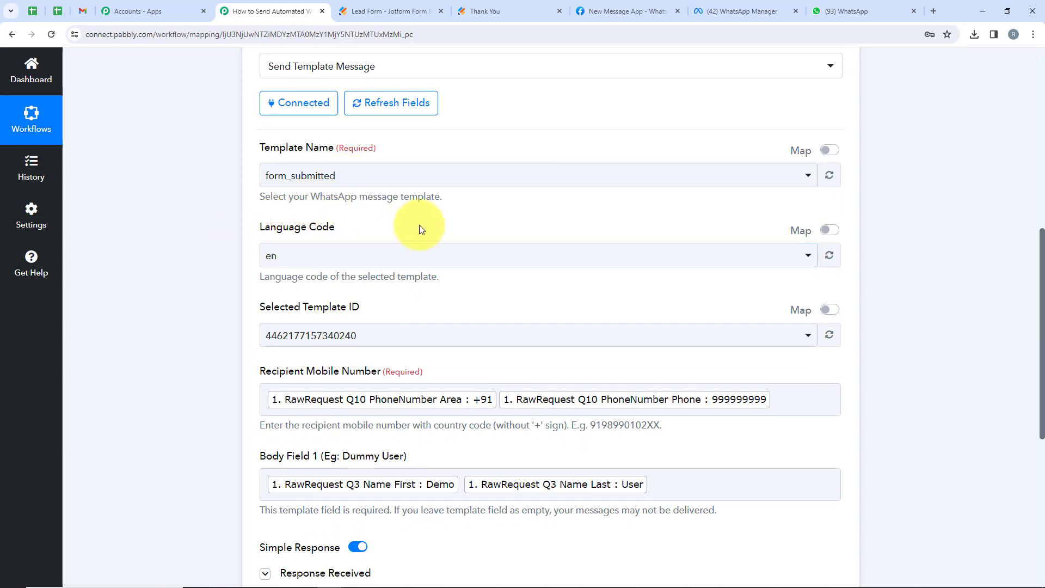
pyautogui.scroll(-2, 170, 301)
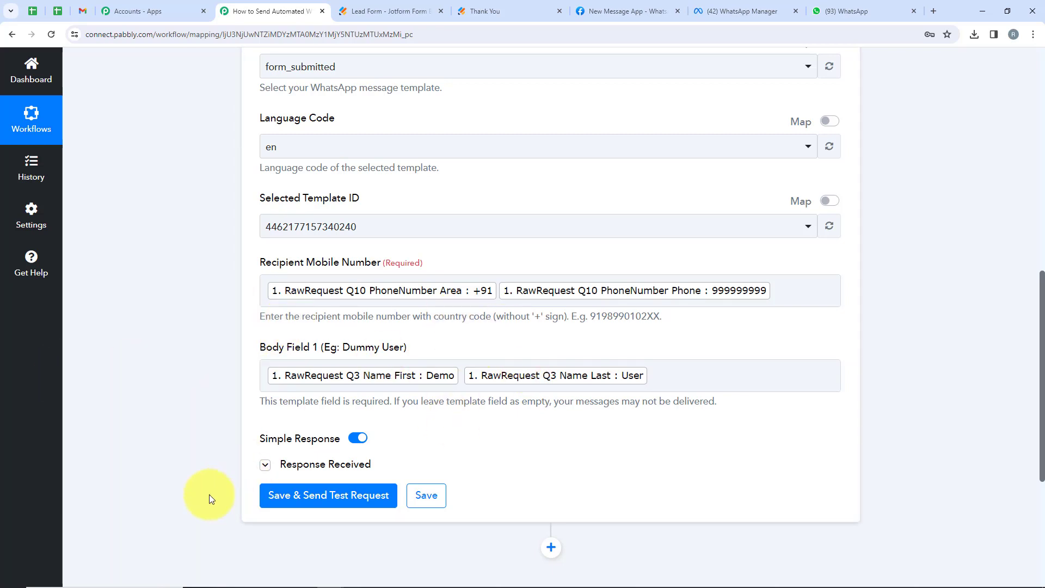
# Clear the Test User selection in WhatsApp, then collapse the WhatsApp action in the workflow.
pyautogui.click(860, 11)
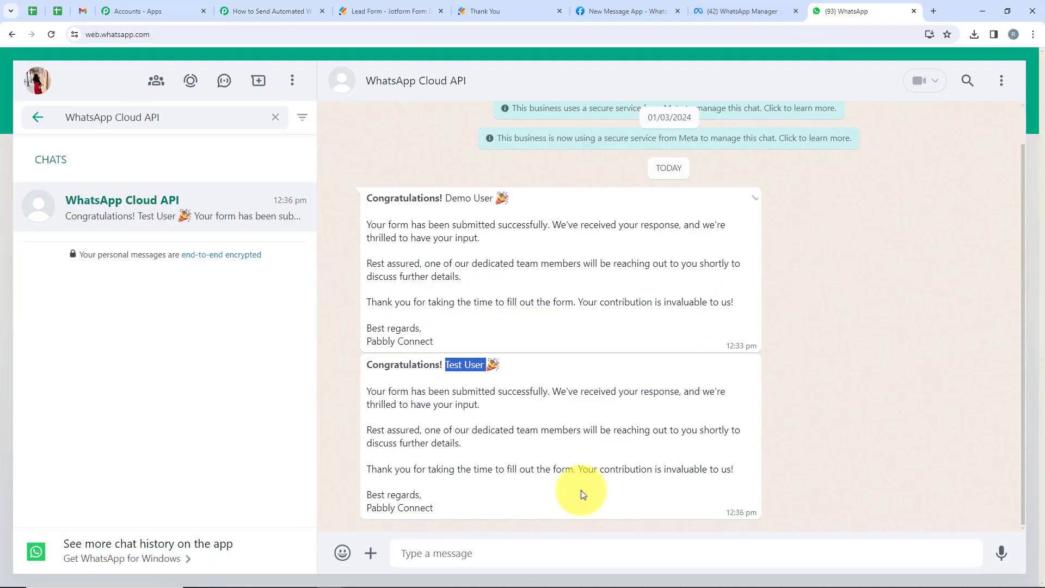
pyautogui.click(466, 352)
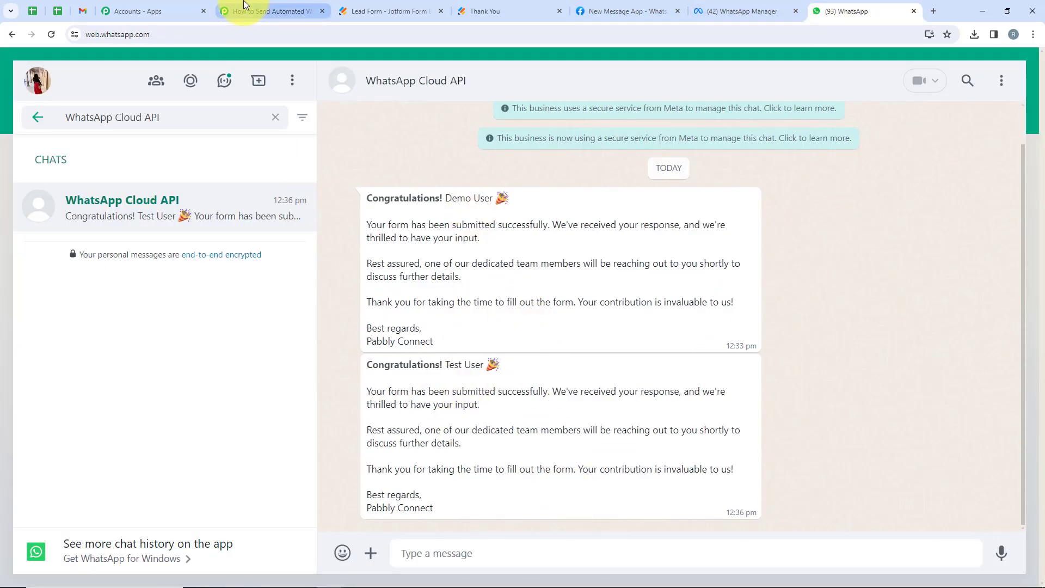
pyautogui.click(269, 11)
pyautogui.scroll(7, 489, 258)
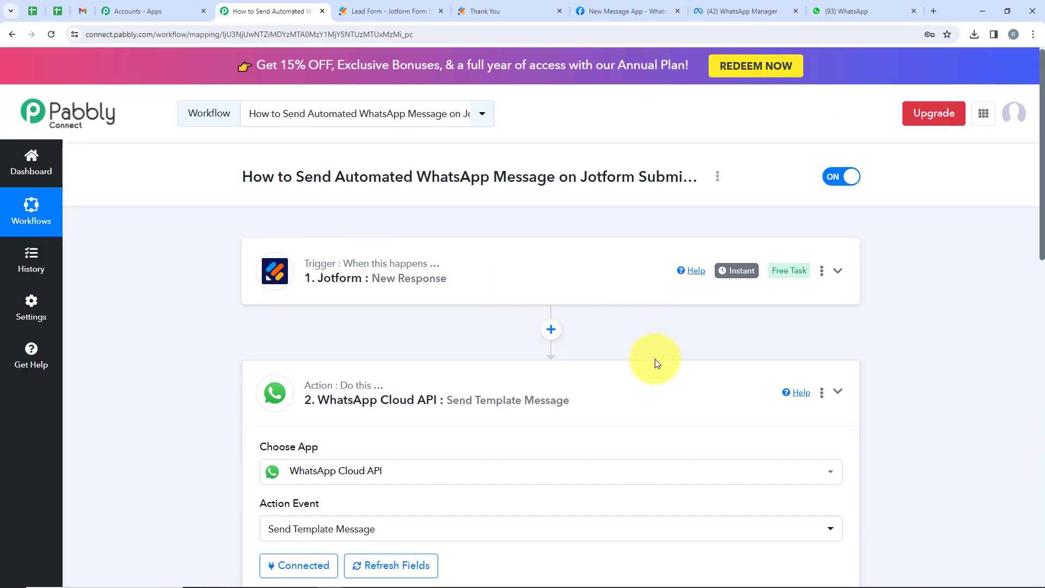
pyautogui.click(599, 366)
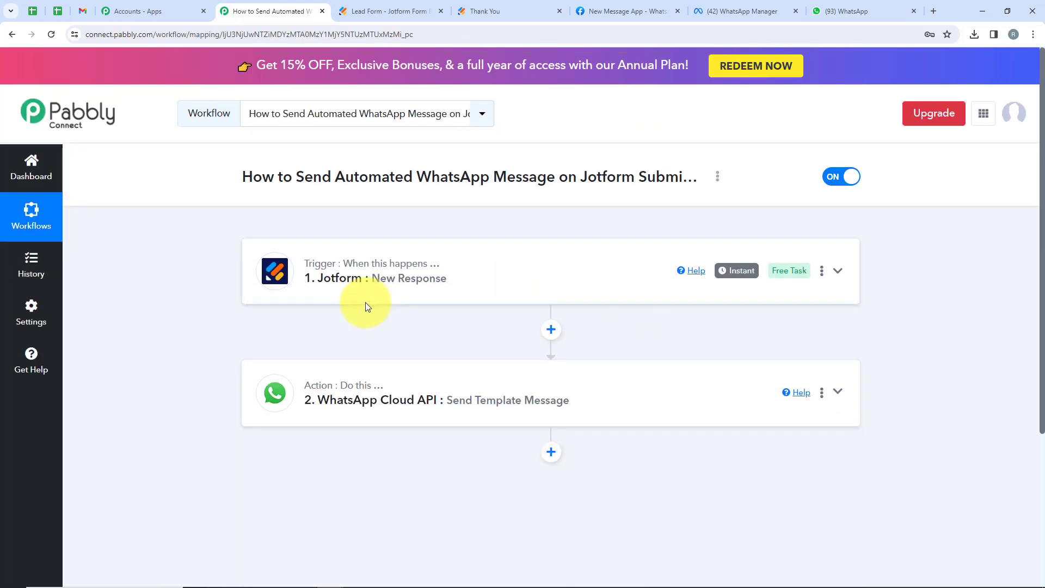